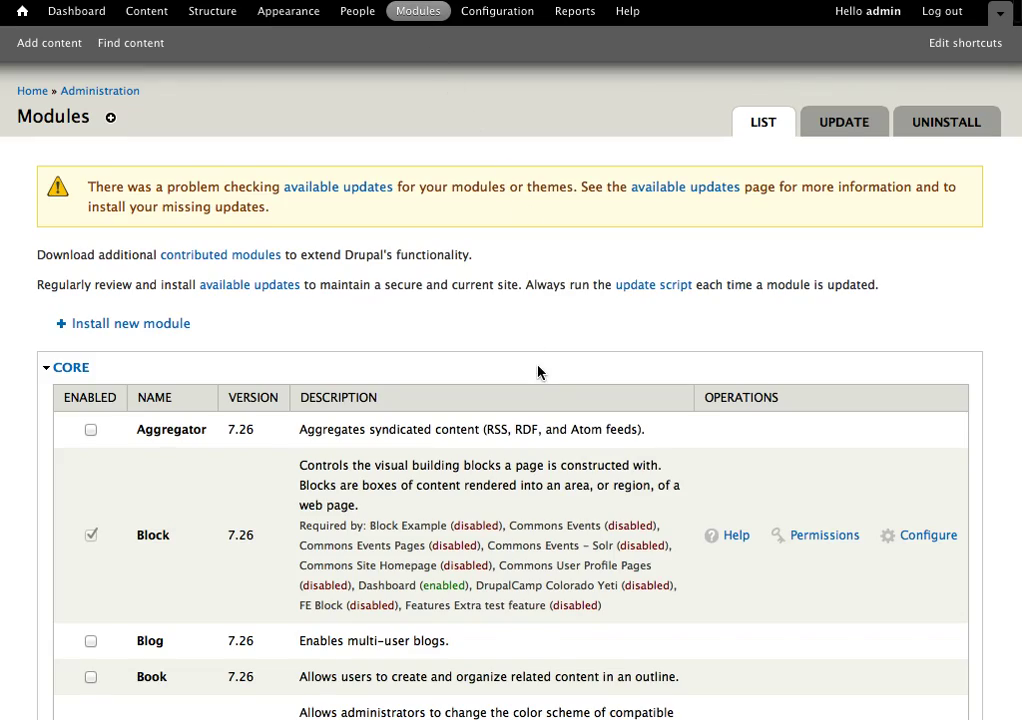
Open Manage fields for the Event content type via Structure > Content types.
scroll(540, 372, "down", 15)
scroll(538, 372, "down", 20)
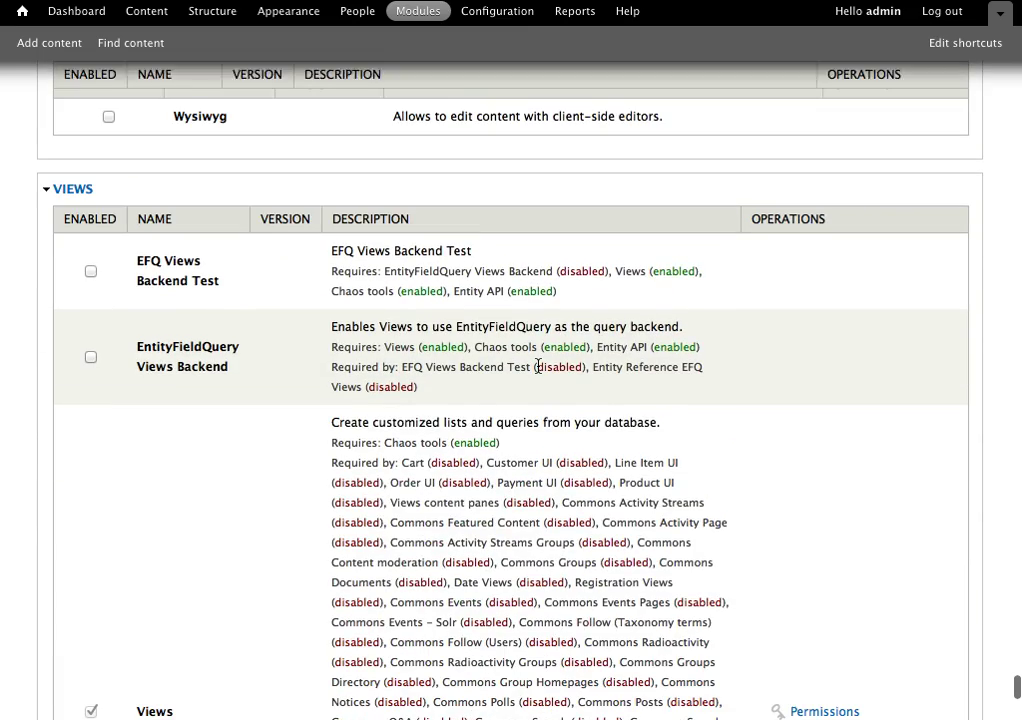
scroll(538, 372, "up", 10)
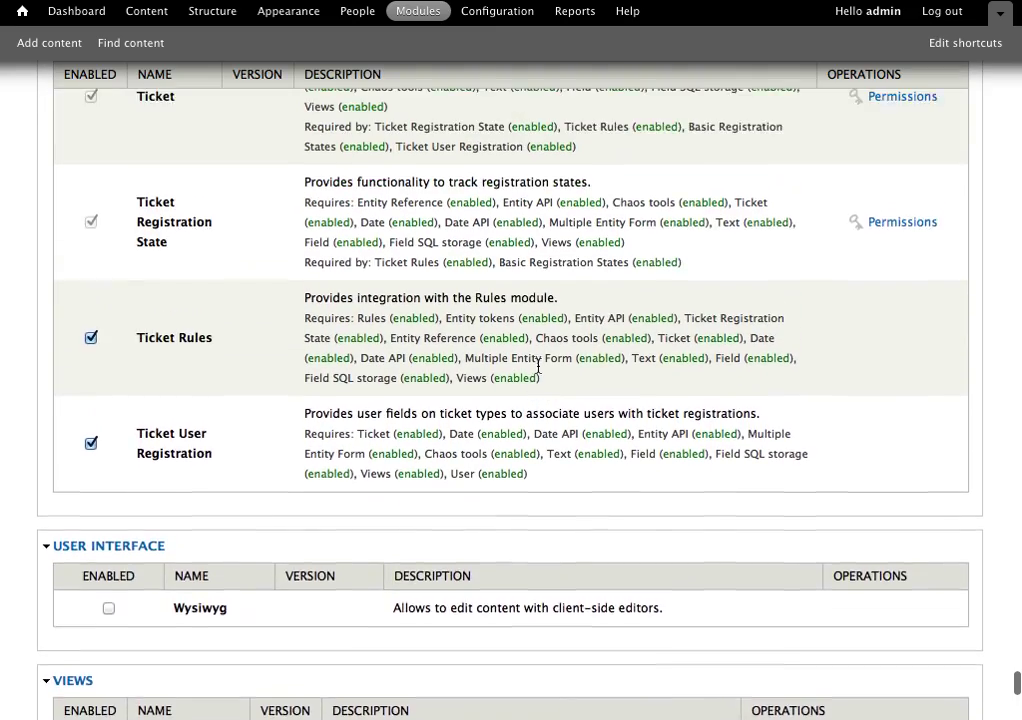
scroll(538, 366, "up", 1)
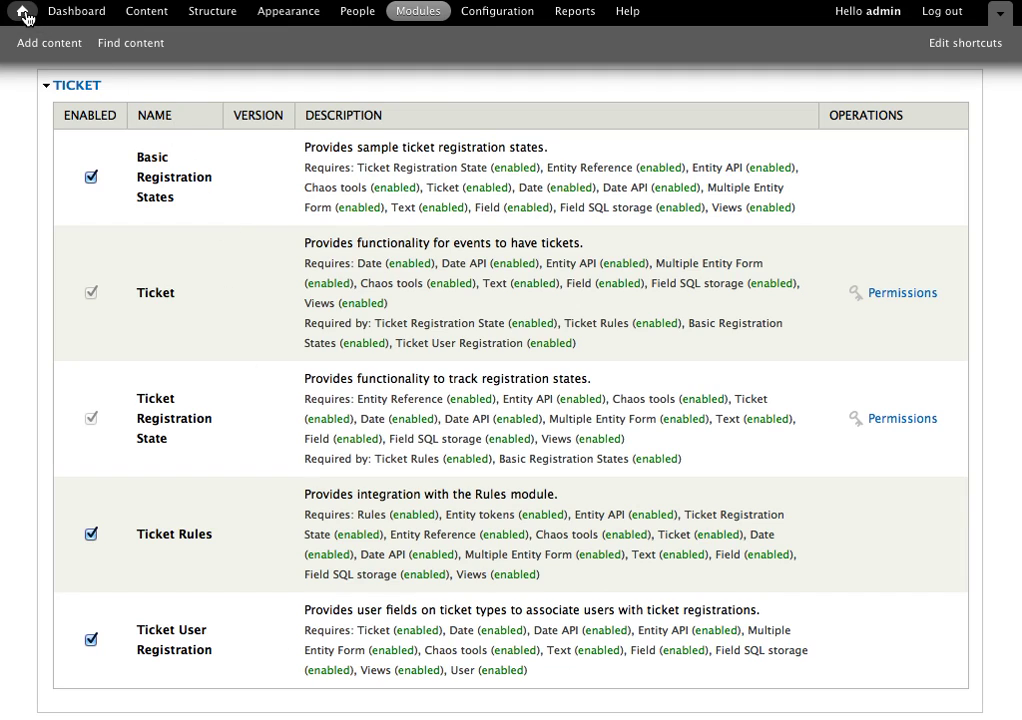
left_click(225, 12)
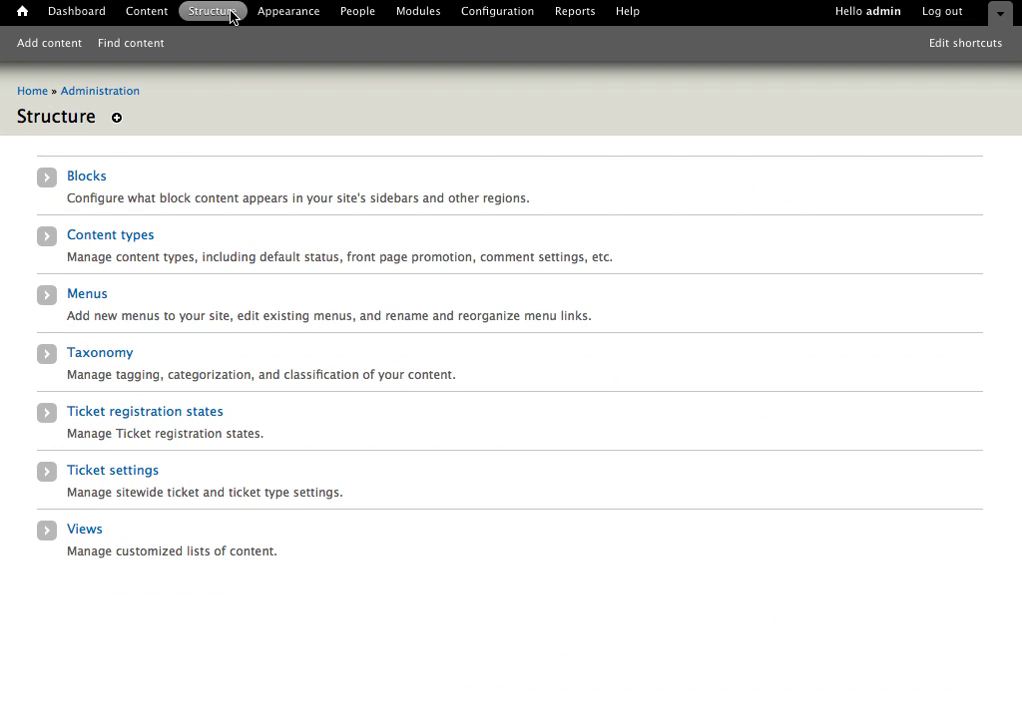
left_click(101, 248)
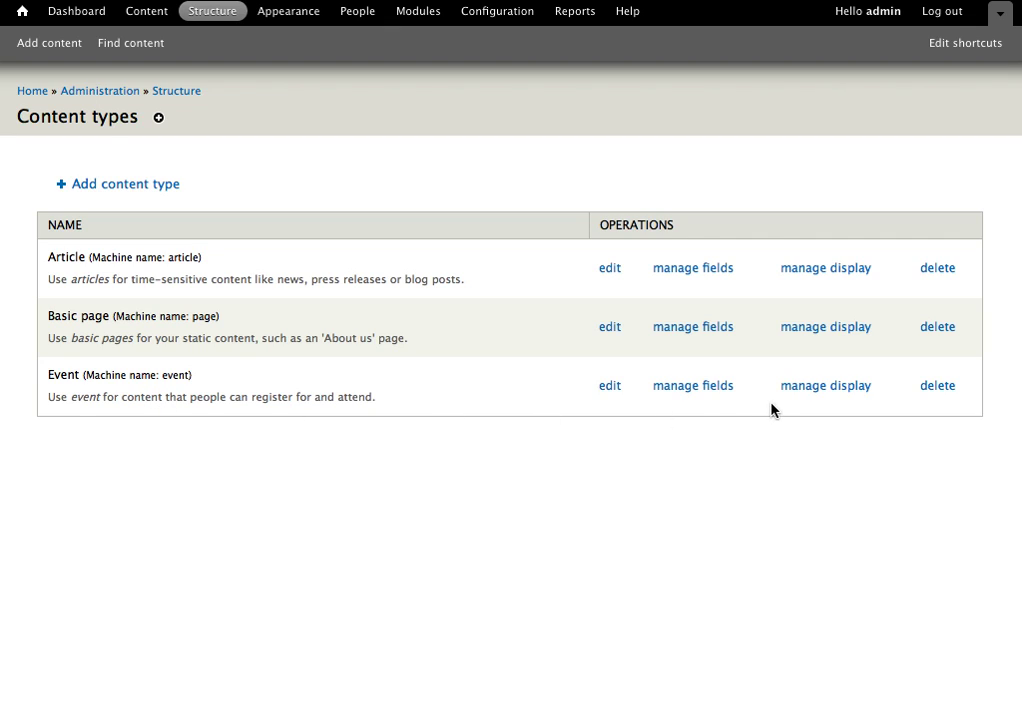
left_click(691, 386)
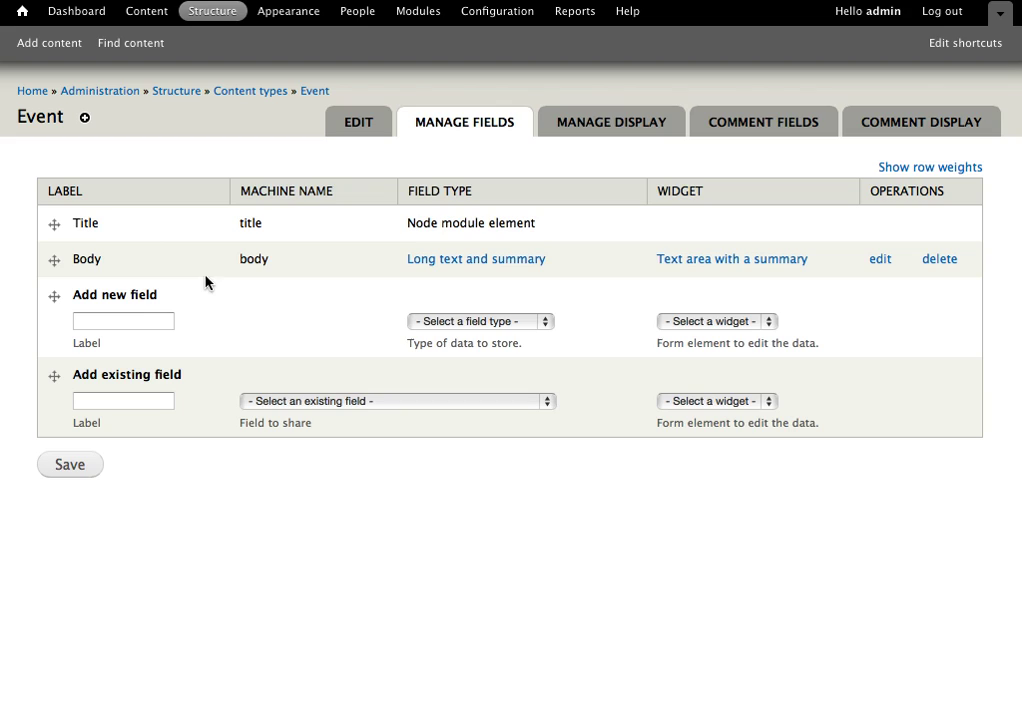
Add a new field labelled 'Ticket' of type Ticket Type and save it.
left_click(138, 325)
type("Tick")
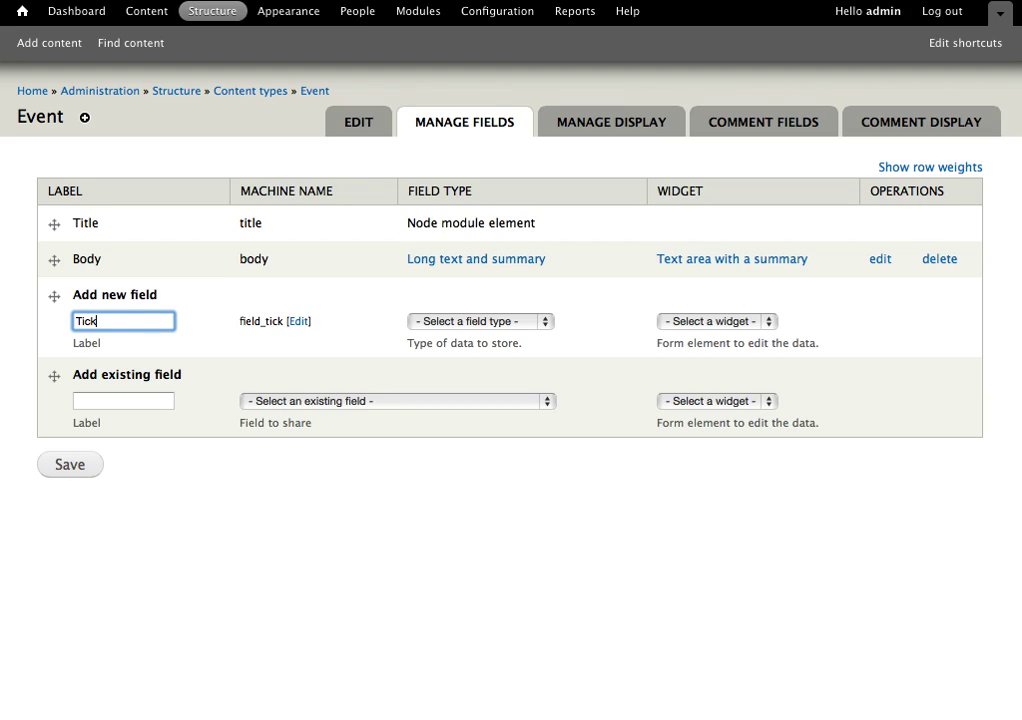
type("et")
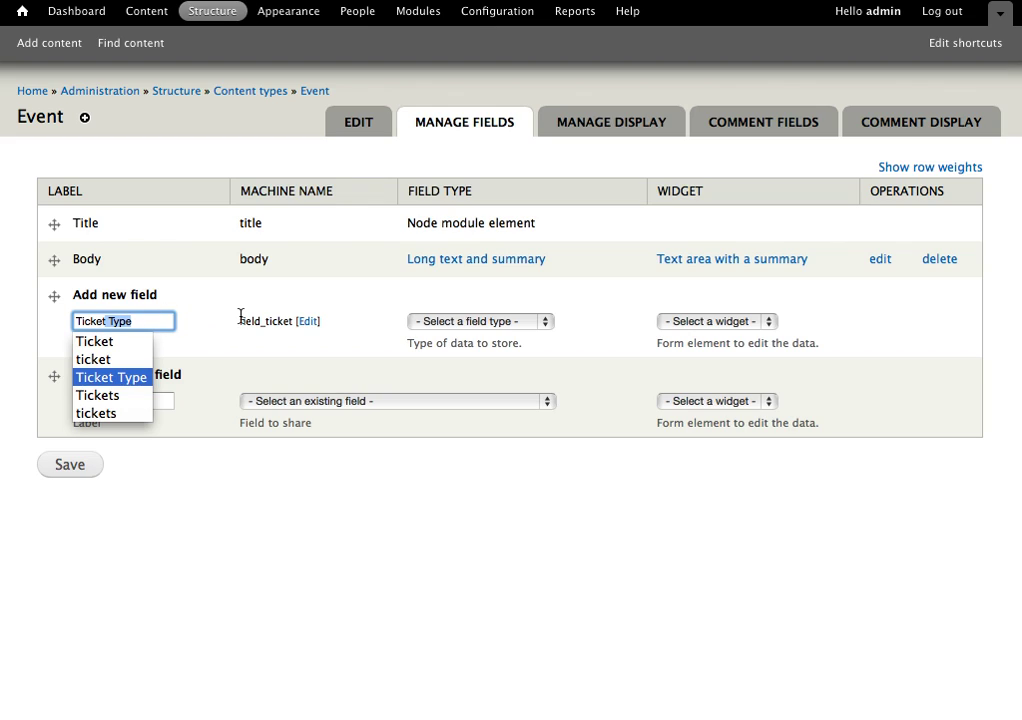
key("BackSpace")
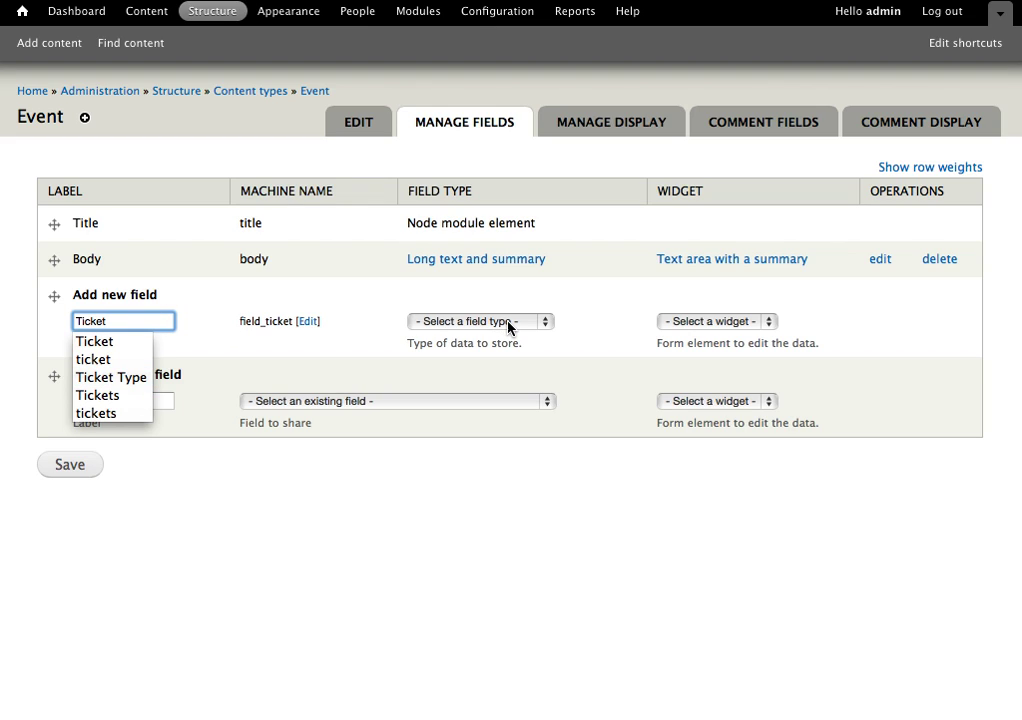
left_click(508, 324)
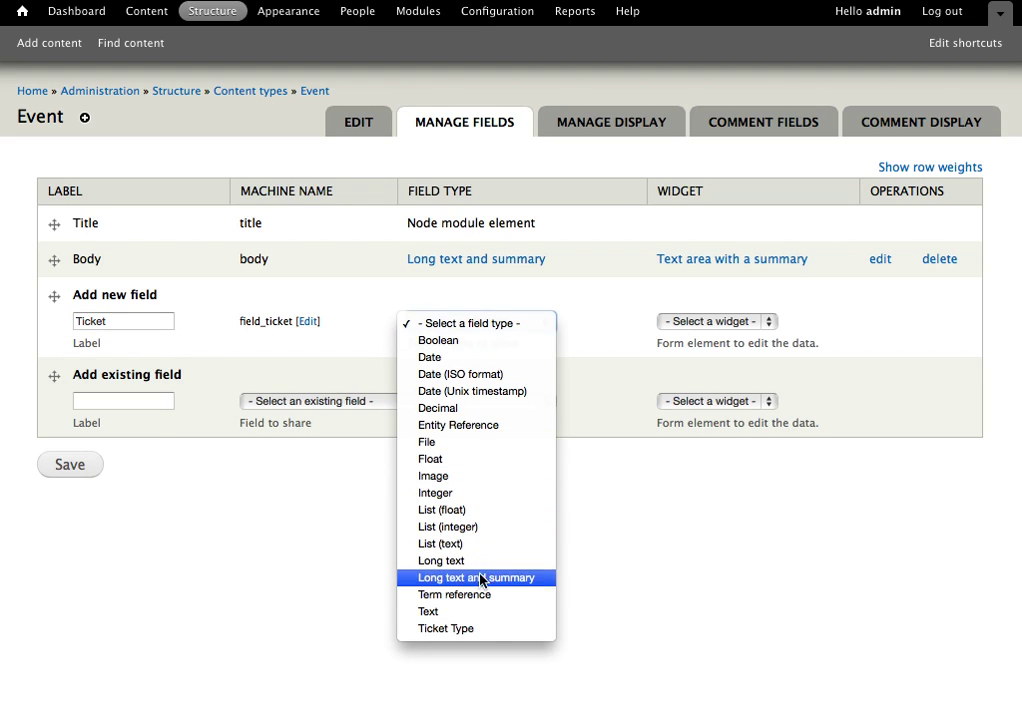
left_click(479, 636)
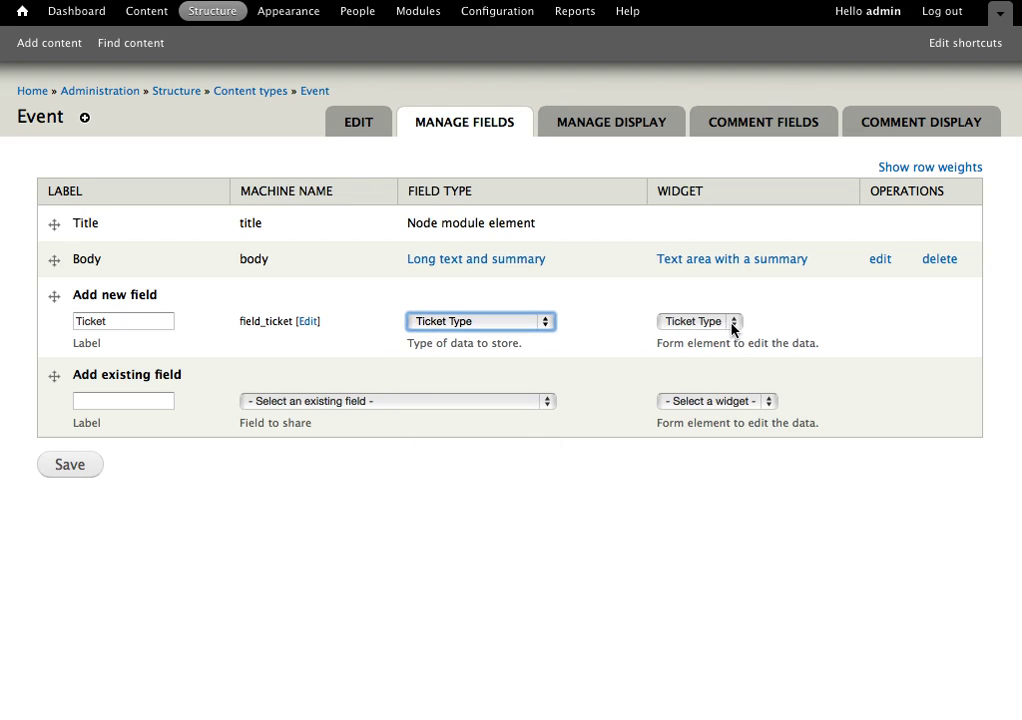
left_click(70, 468)
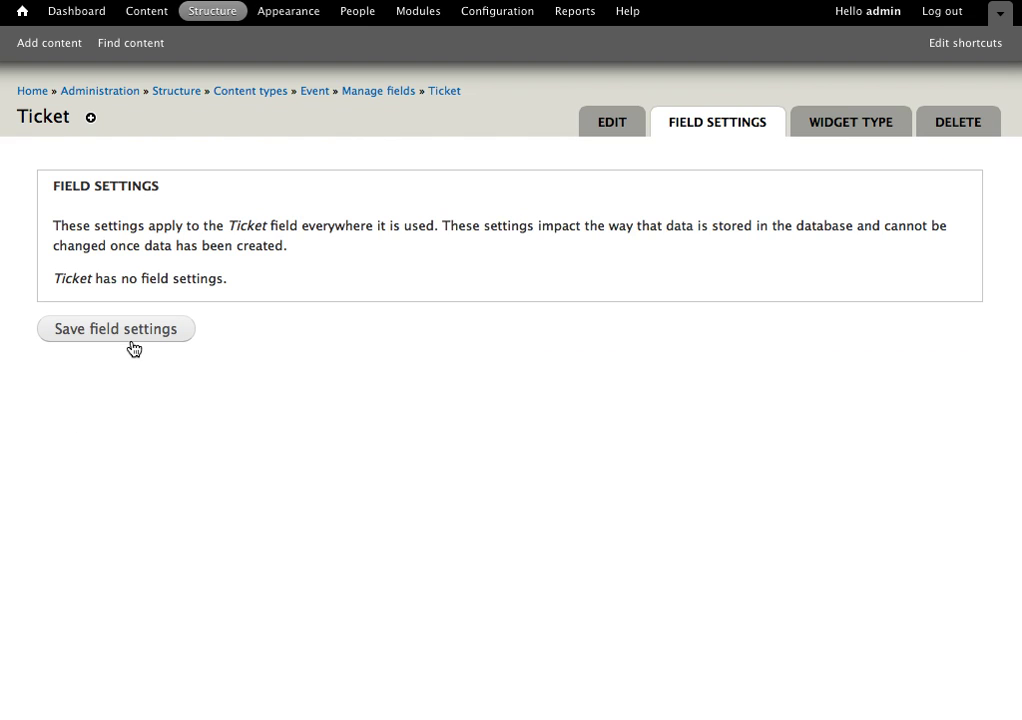
Accept the Ticket field settings, set Number of values to Unlimited, and save the configuration.
left_click(135, 333)
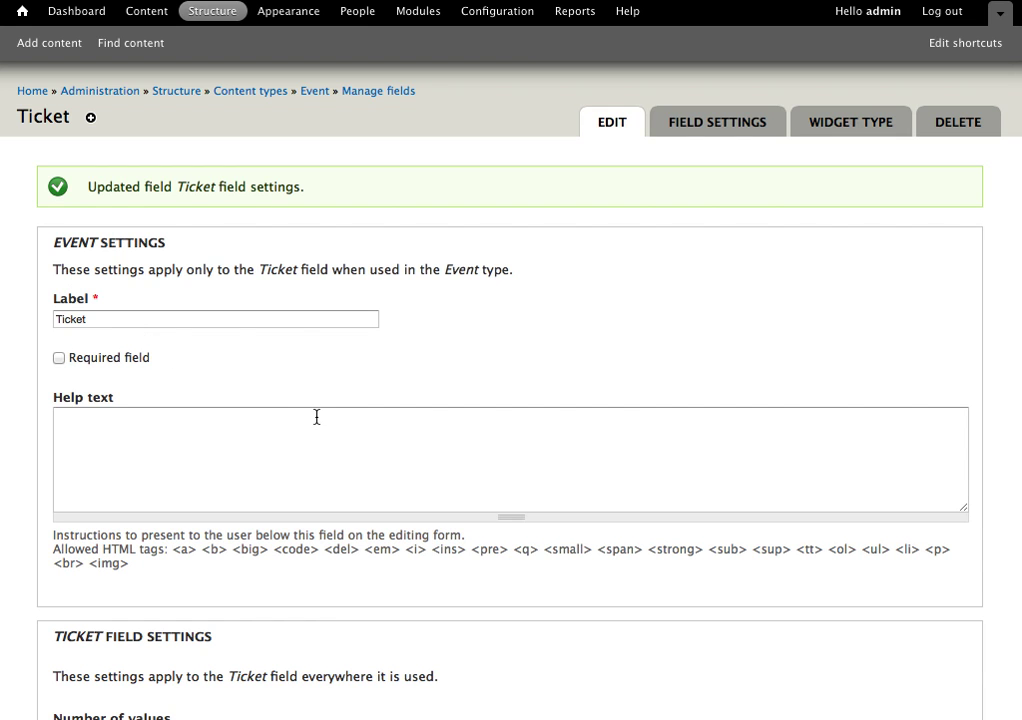
scroll(315, 415, "down", 2)
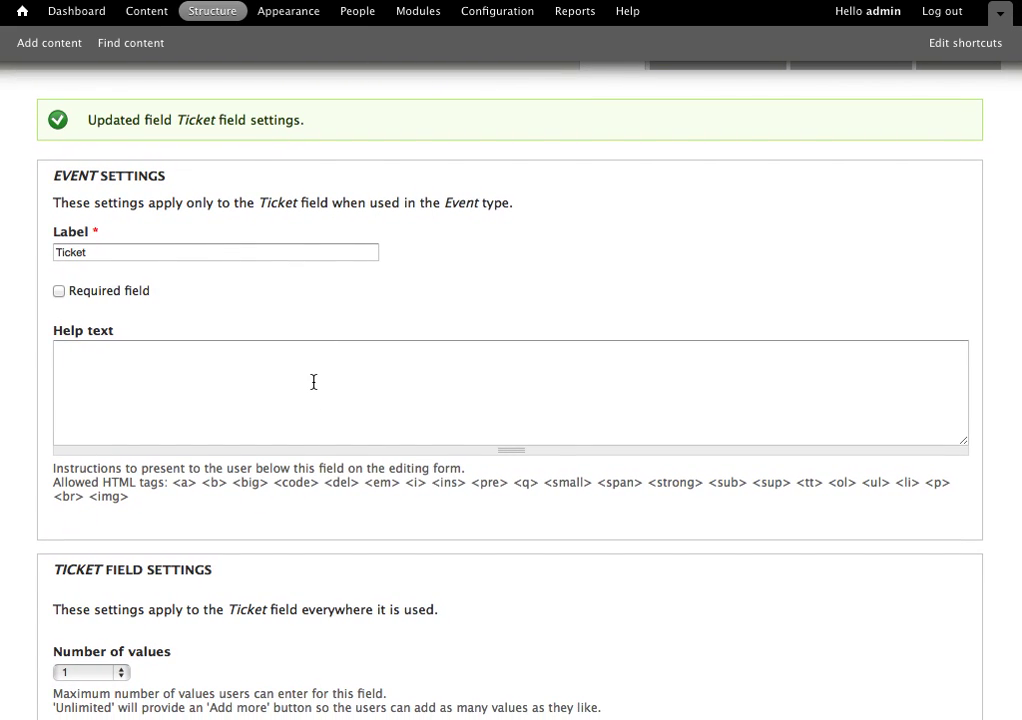
scroll(313, 390, "down", 3)
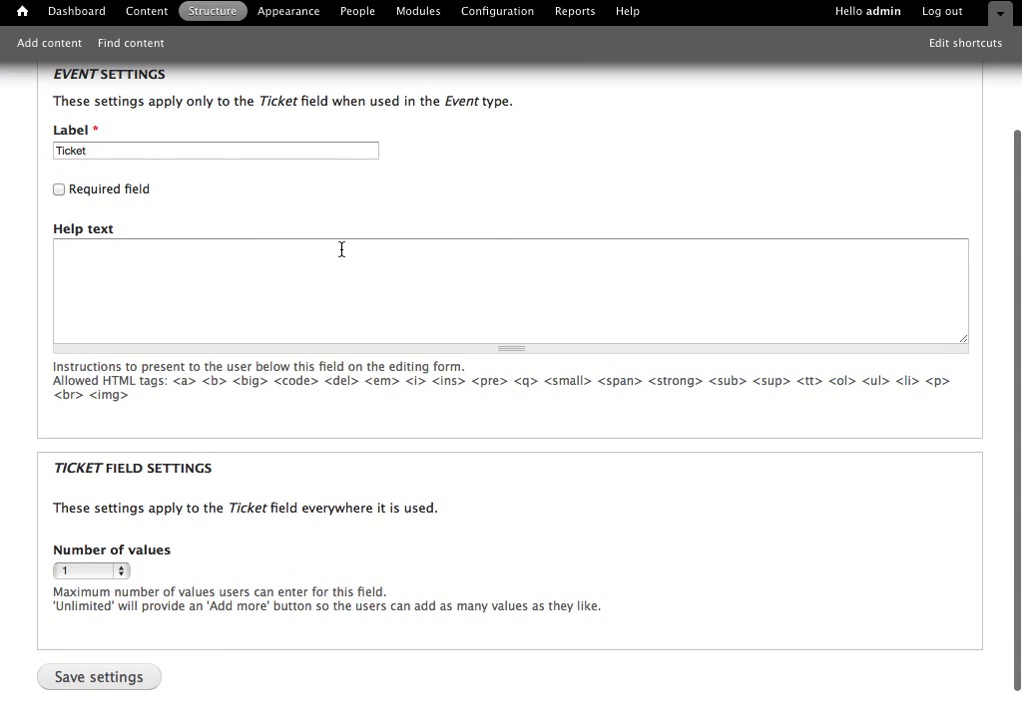
scroll(213, 538, "down", 1)
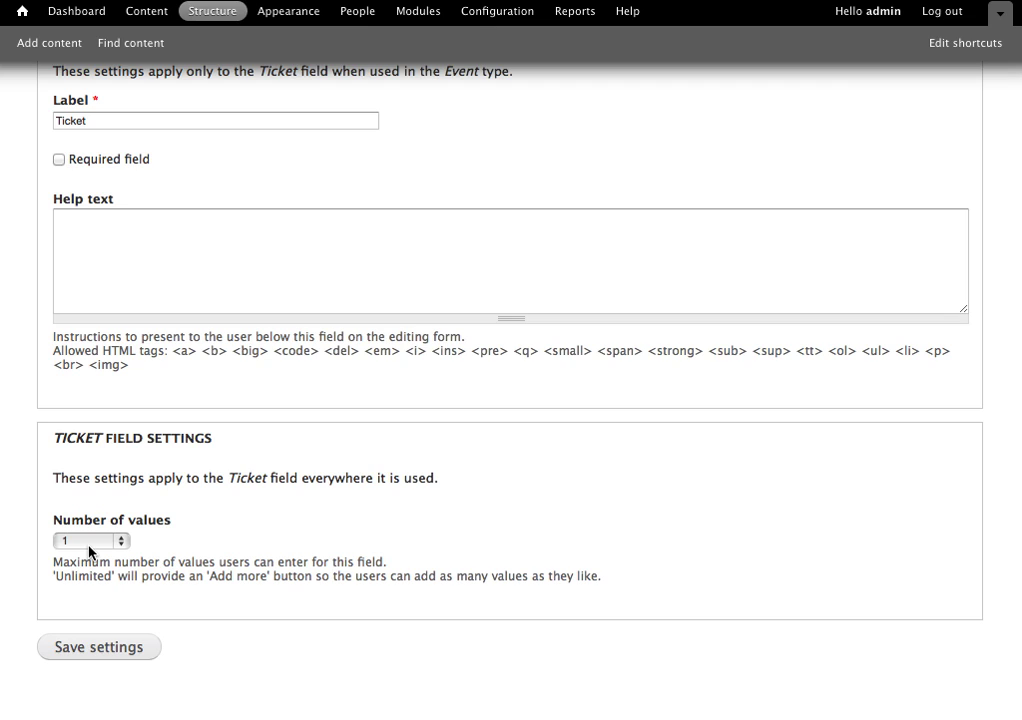
left_click(89, 541)
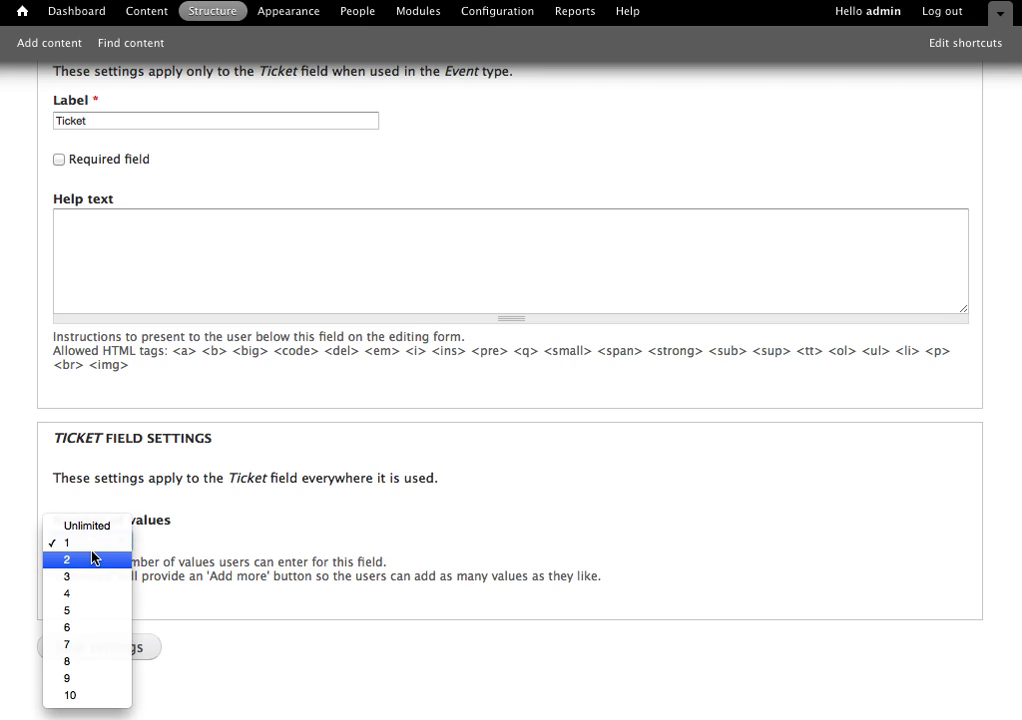
left_click(95, 530)
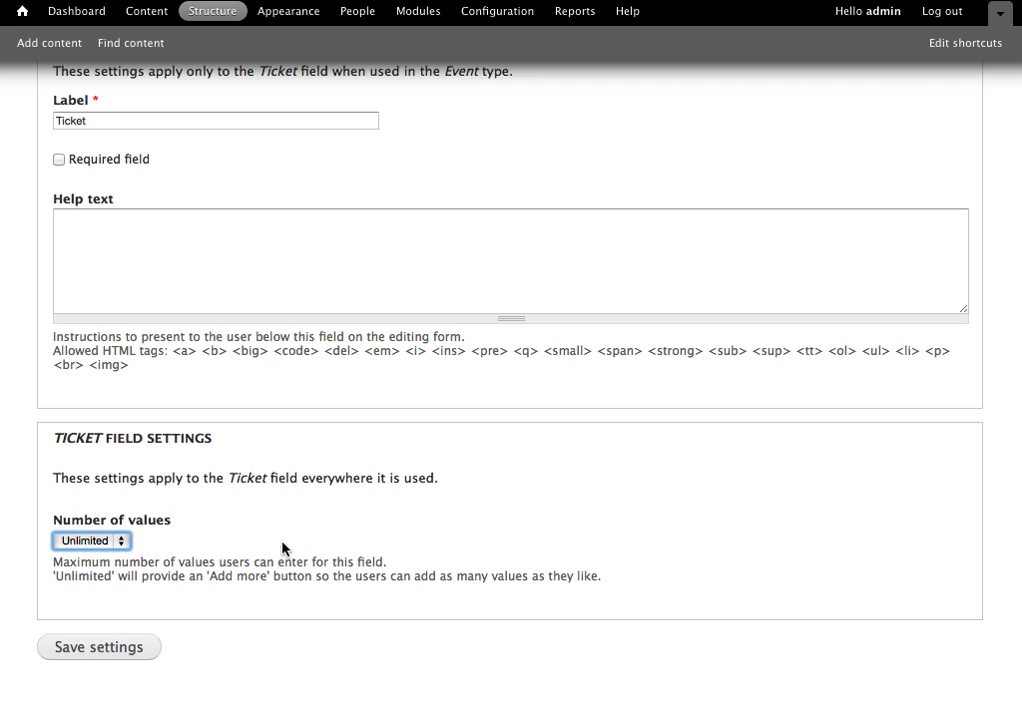
left_click(150, 650)
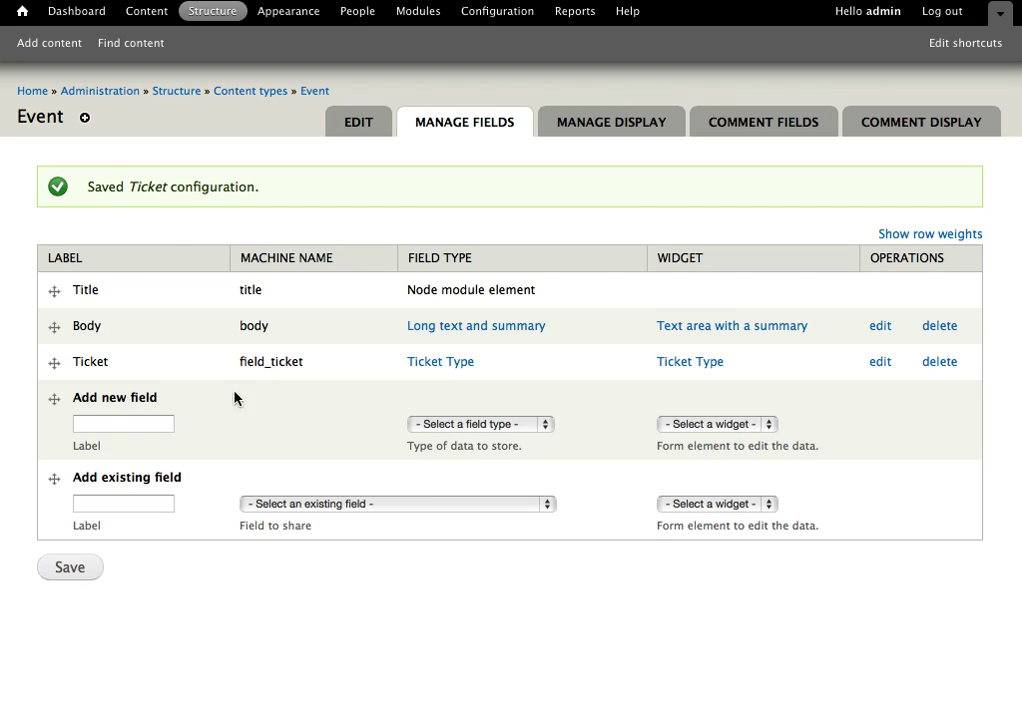
Create an Event titled 'Drupalcamp Antarctica' with body 'This event teaches penguins how to use Drupal'.
left_click(47, 45)
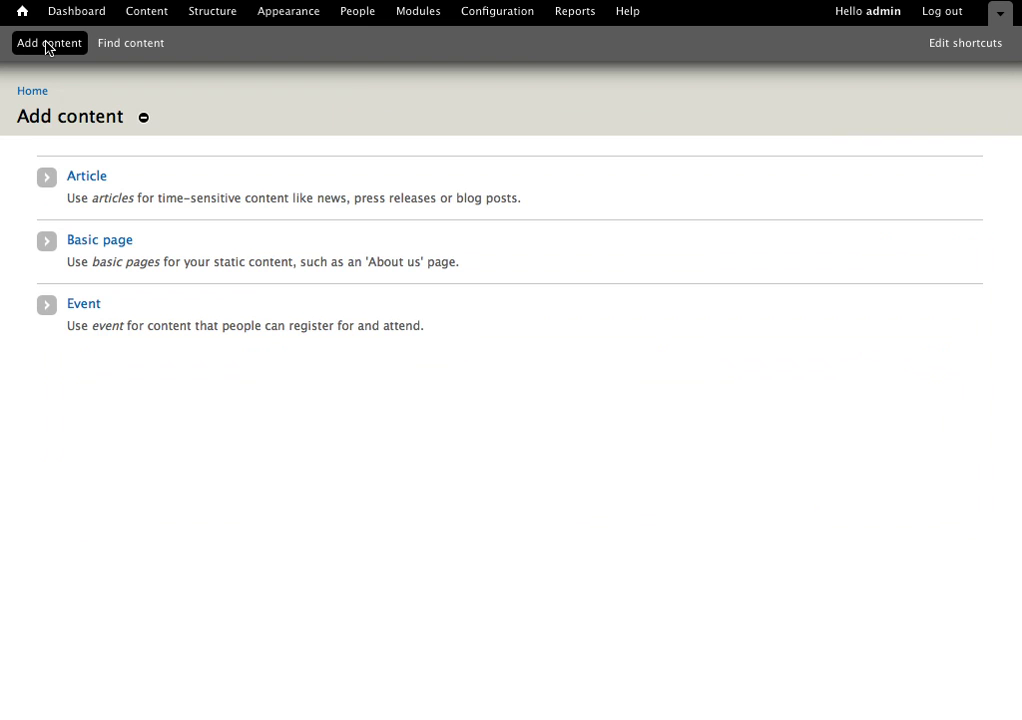
left_click(86, 305)
left_click(284, 196)
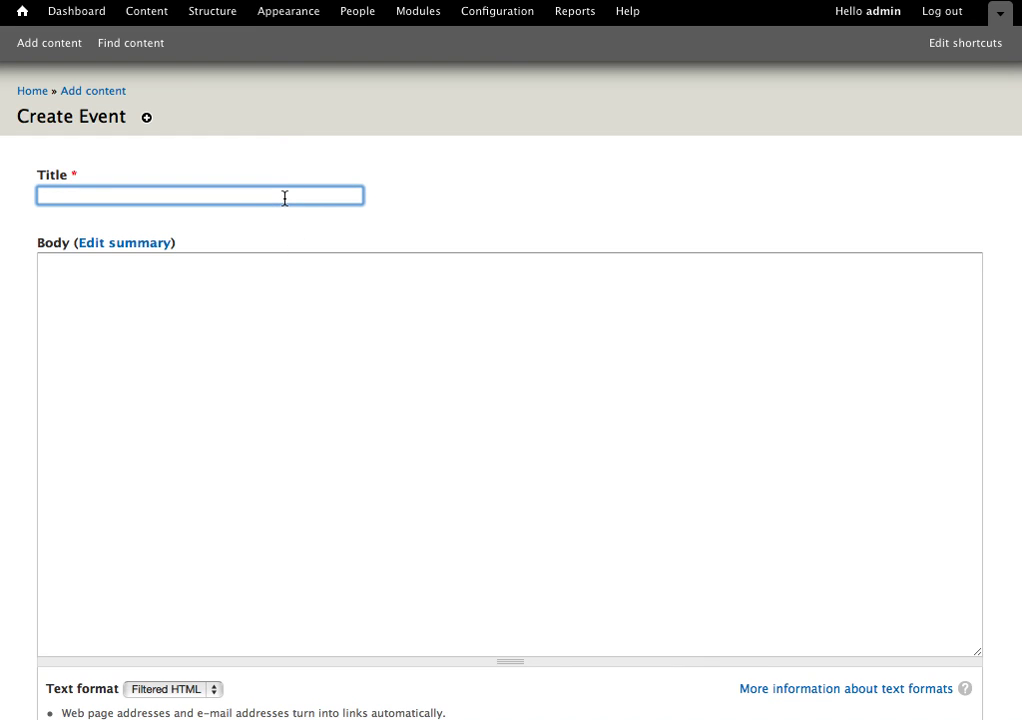
type("Drupalcamp")
type(" Ant")
type("art")
type("tica")
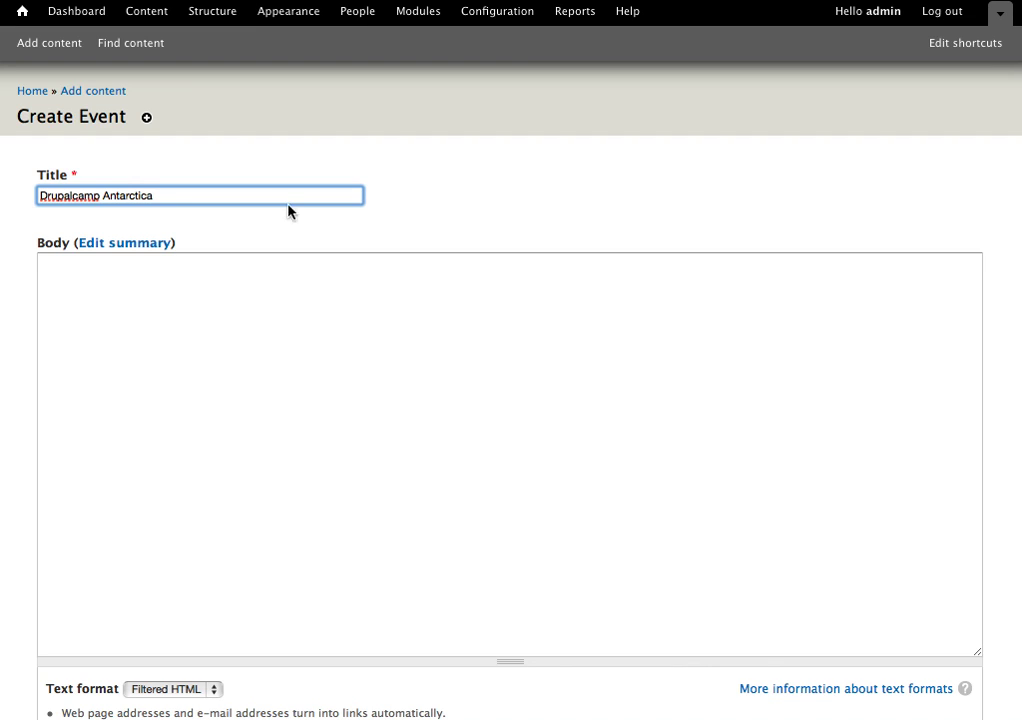
left_click(347, 333)
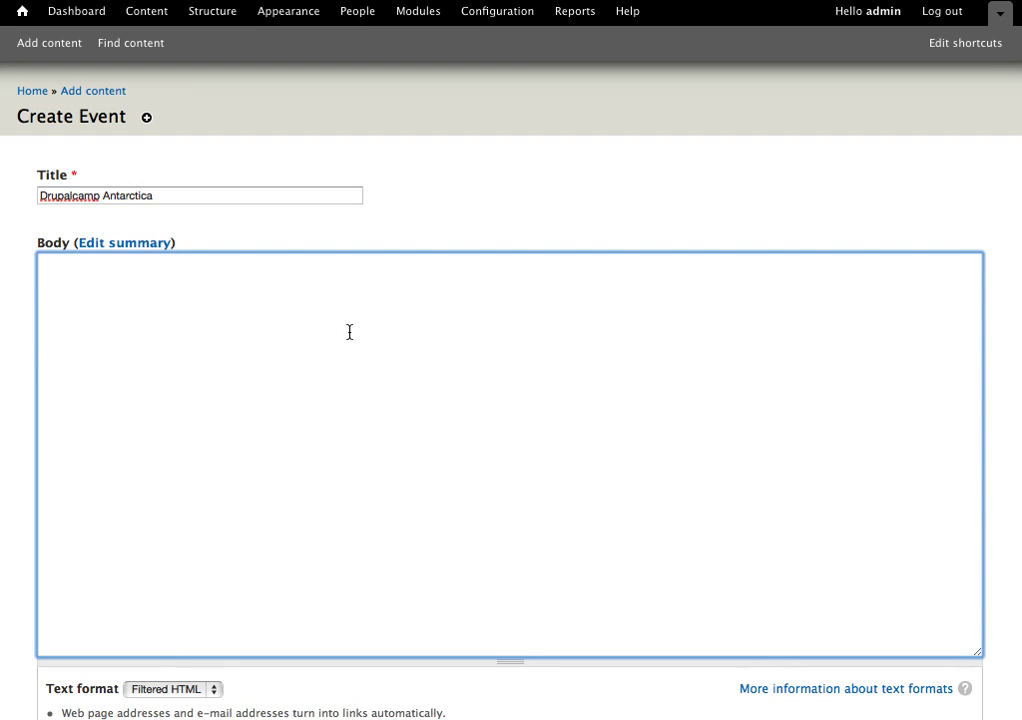
type("This event teaches p")
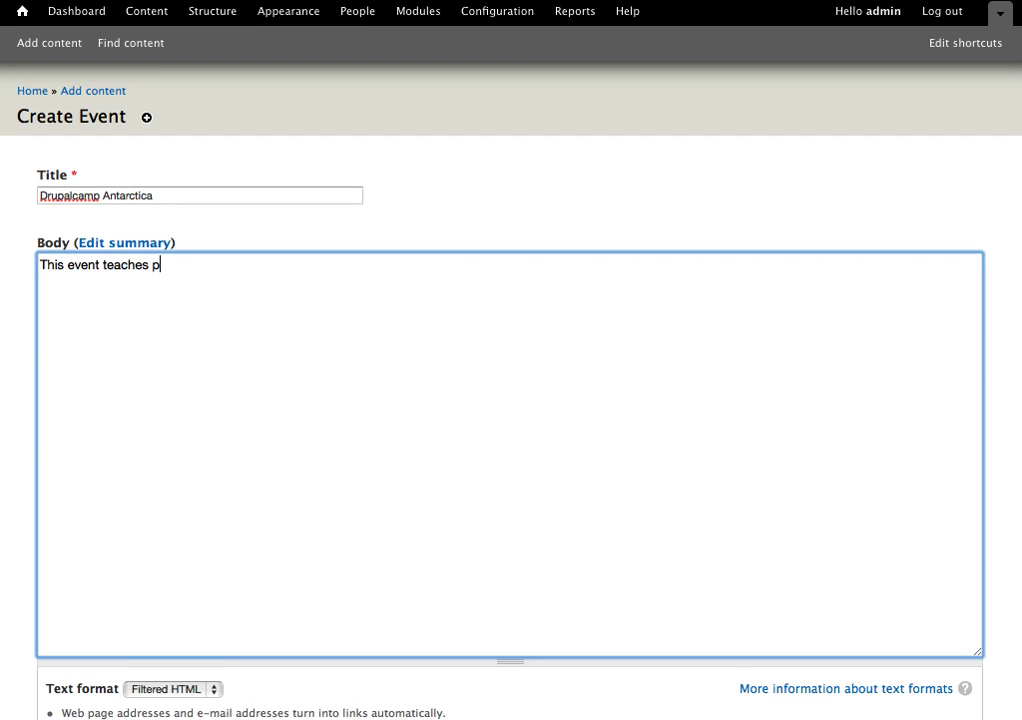
type("enguins how to")
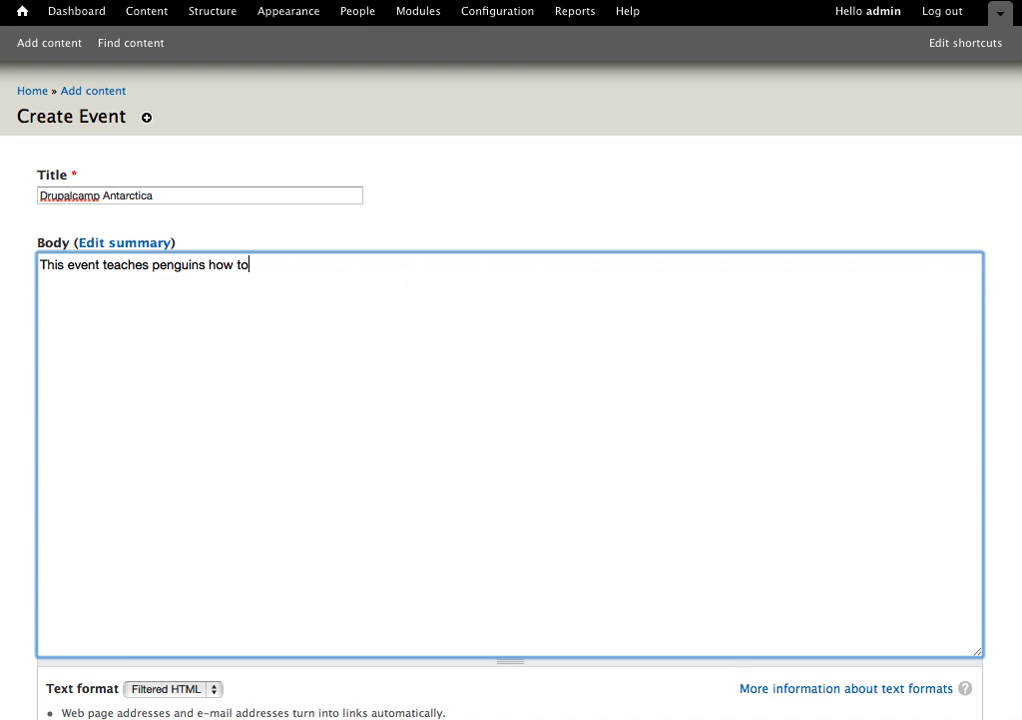
type(" use Drupal")
Enter ticket type 'Free expo hall pass' with description 'Free admission to the expo hall'.
scroll(510, 400, "down", 3)
scroll(510, 400, "down", 7)
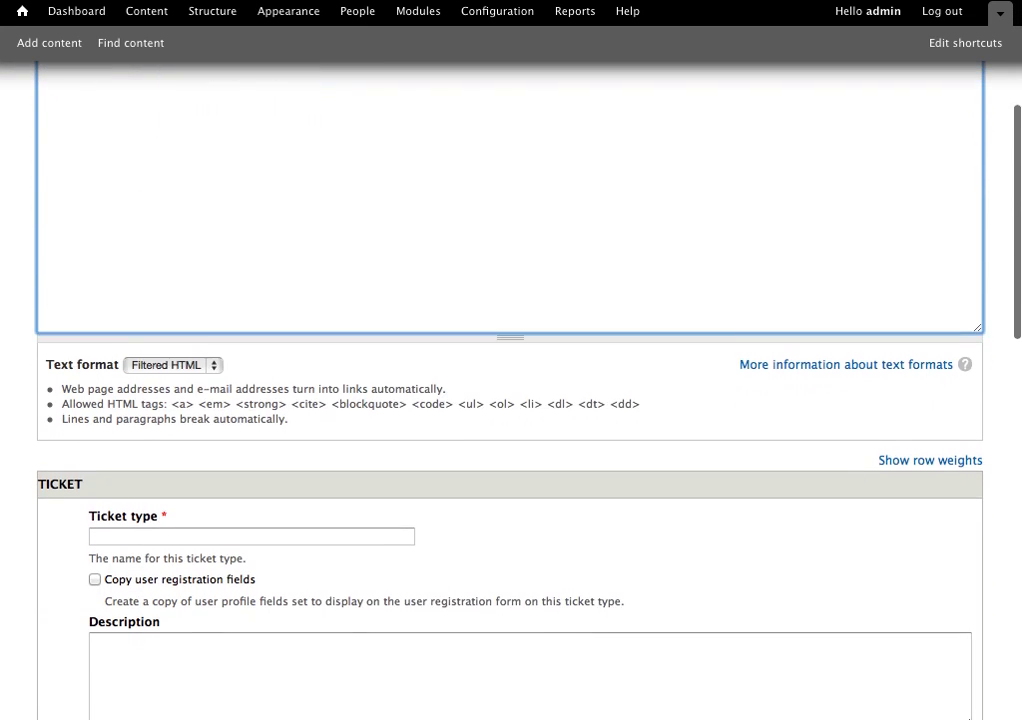
scroll(510, 400, "down", 3)
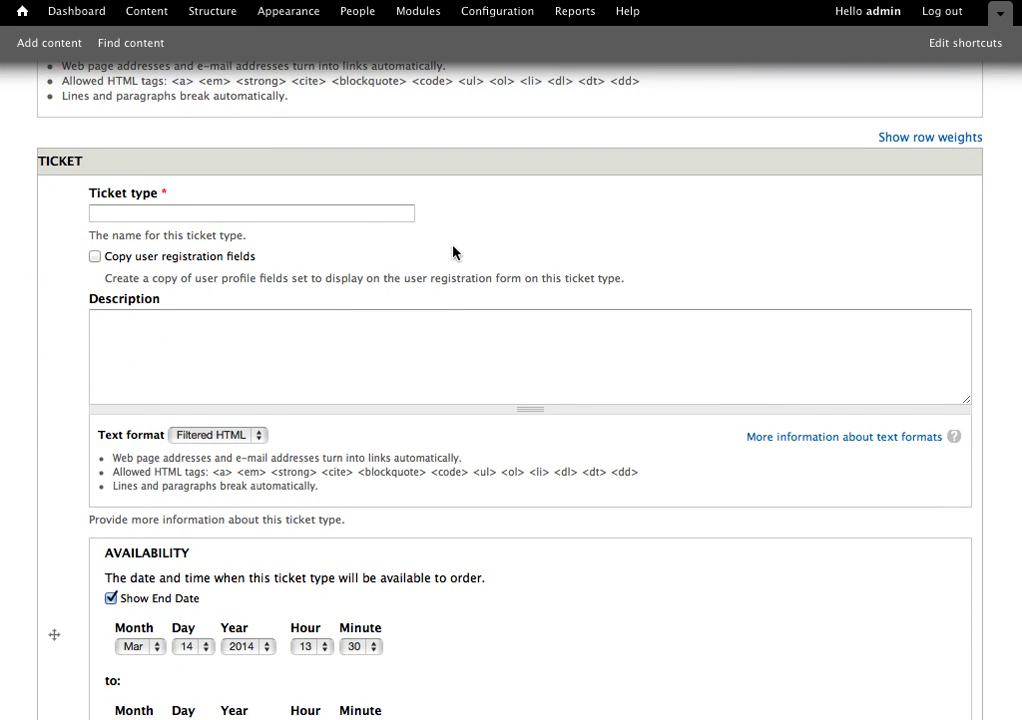
scroll(245, 482, "down", 1)
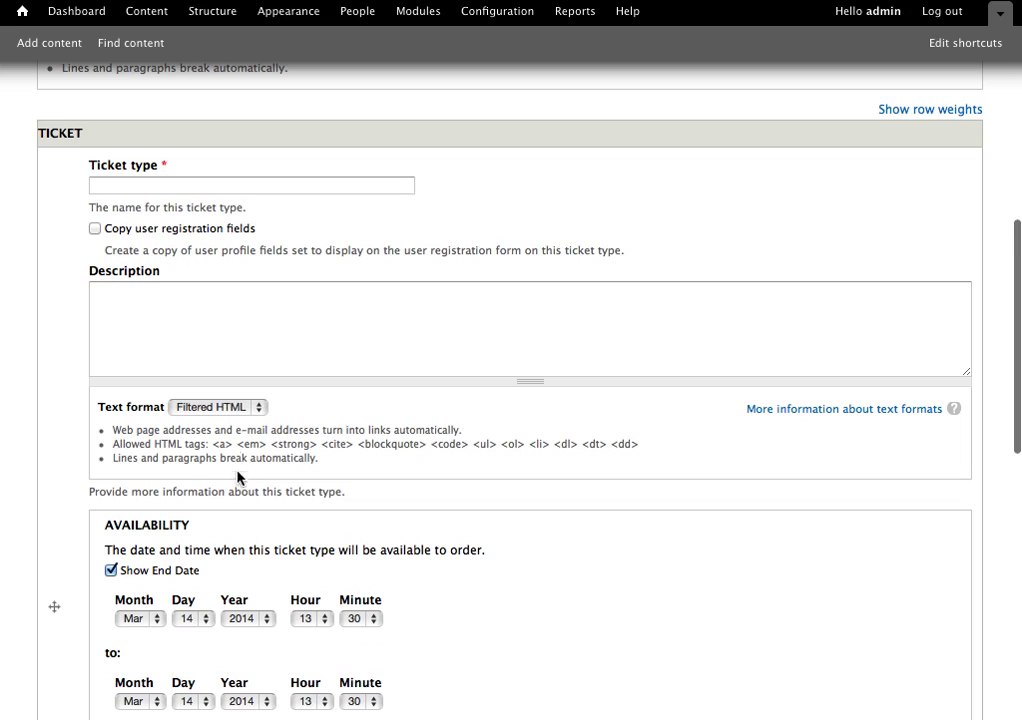
left_click(253, 184)
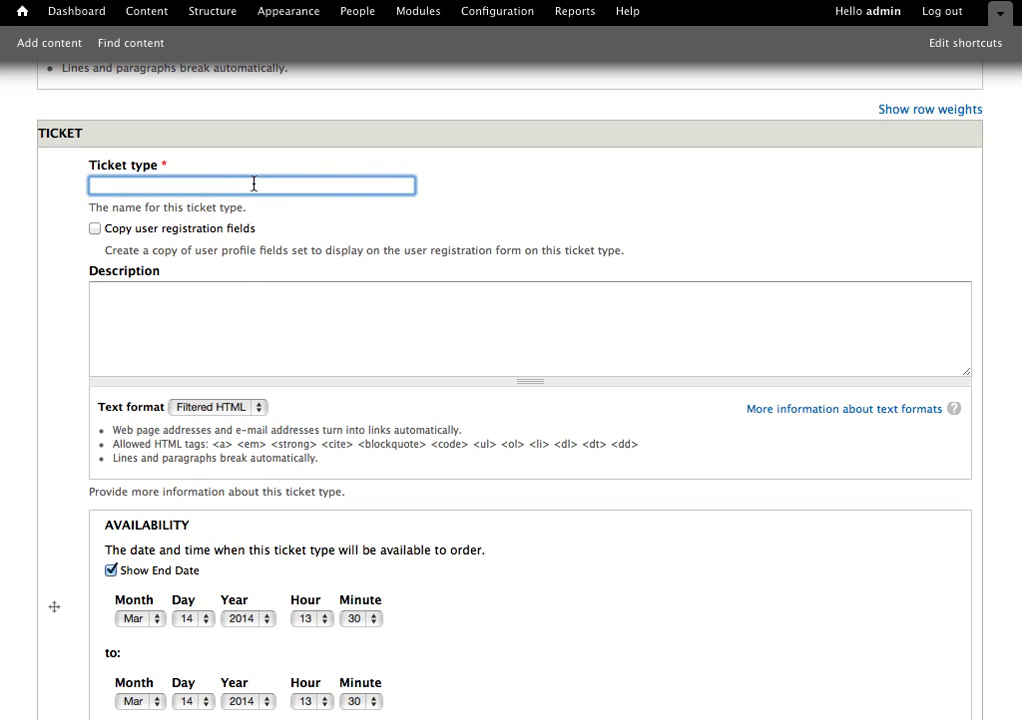
type("Free")
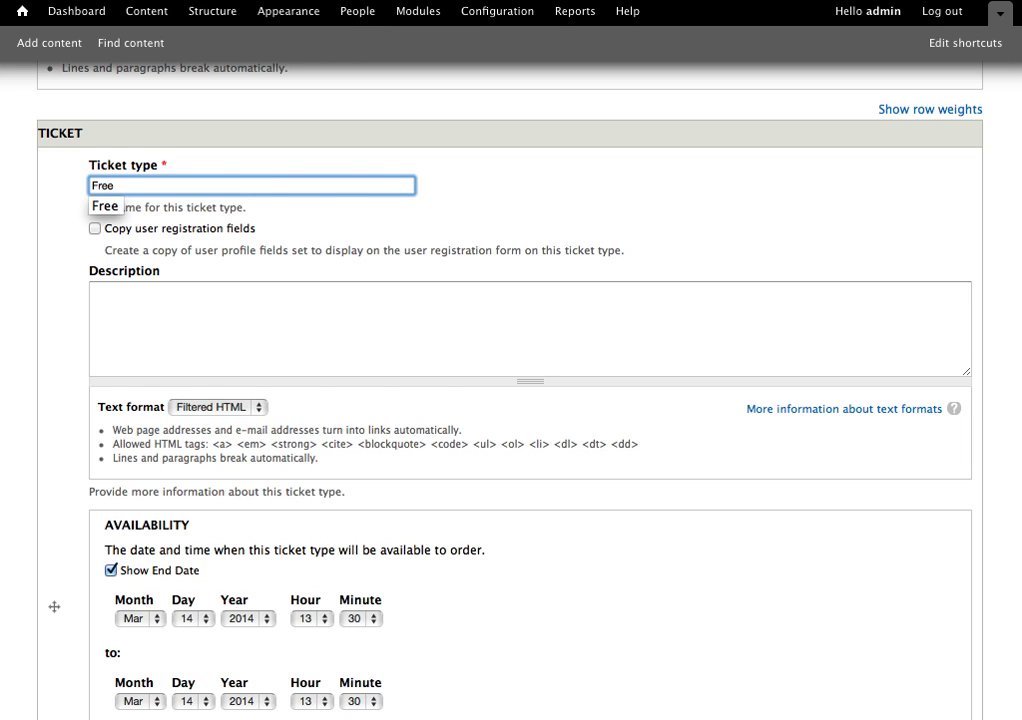
scroll(115, 150, "down", 2)
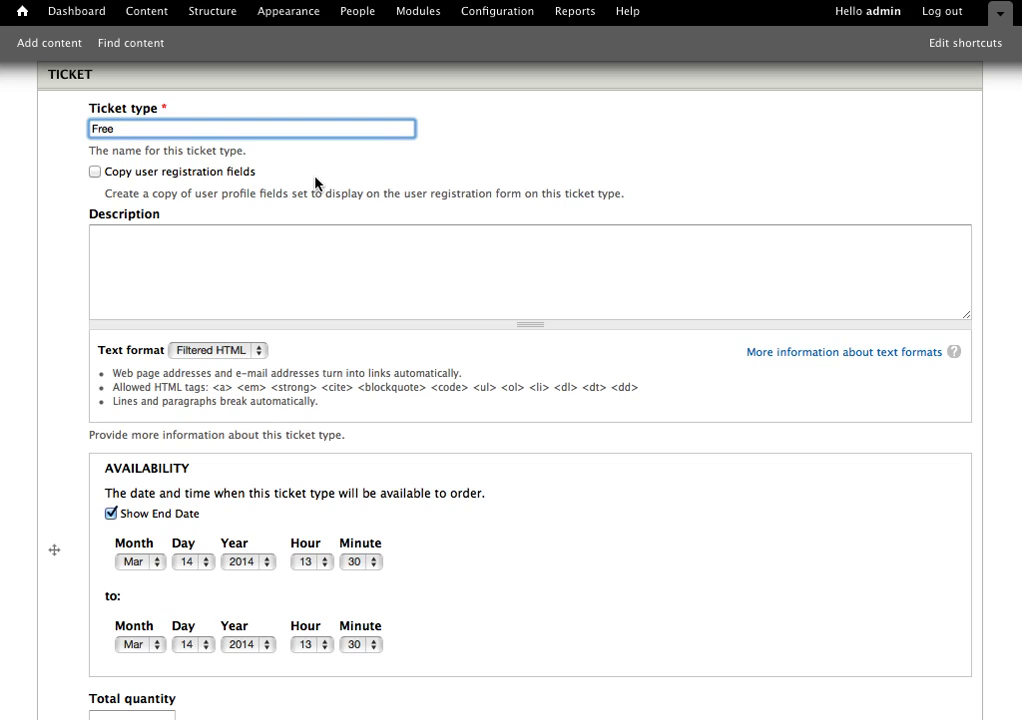
left_click(233, 263)
type("Free admission to the expo hall")
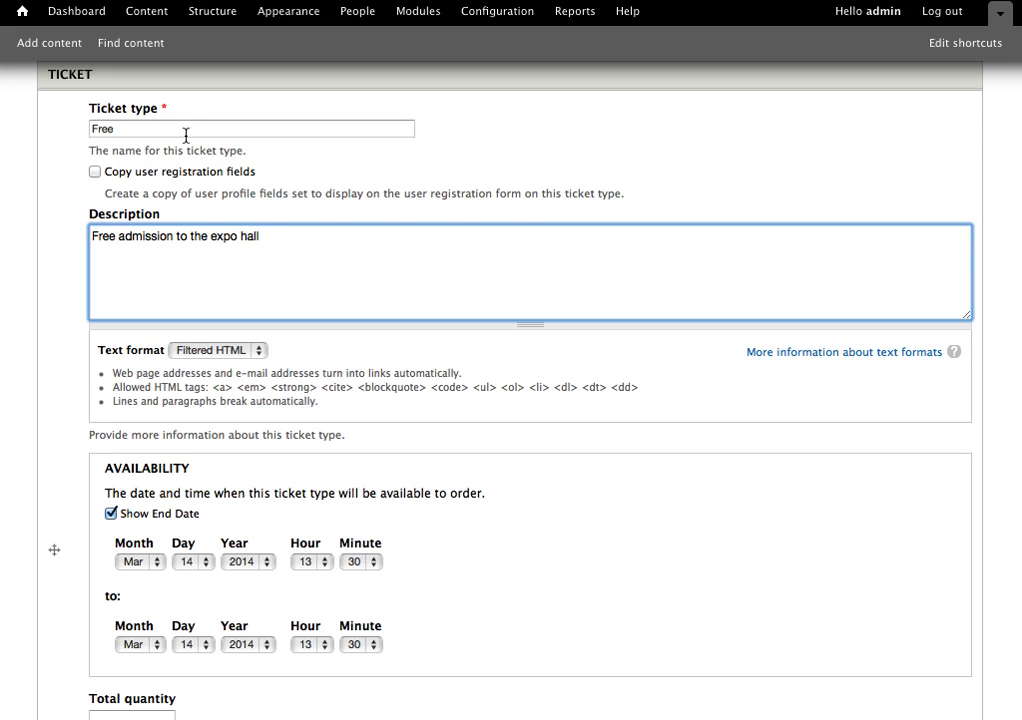
left_click(187, 129)
type("expo hall pass")
Set the free pass's availability end year to 2015.
scroll(315, 300, "down", 3)
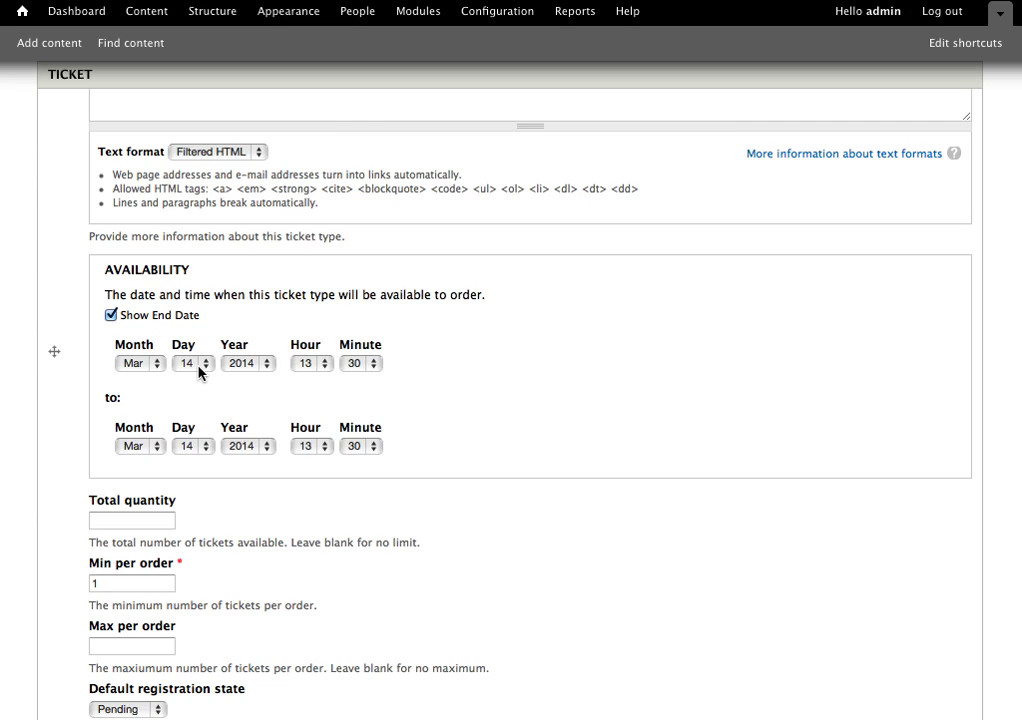
left_click(245, 450)
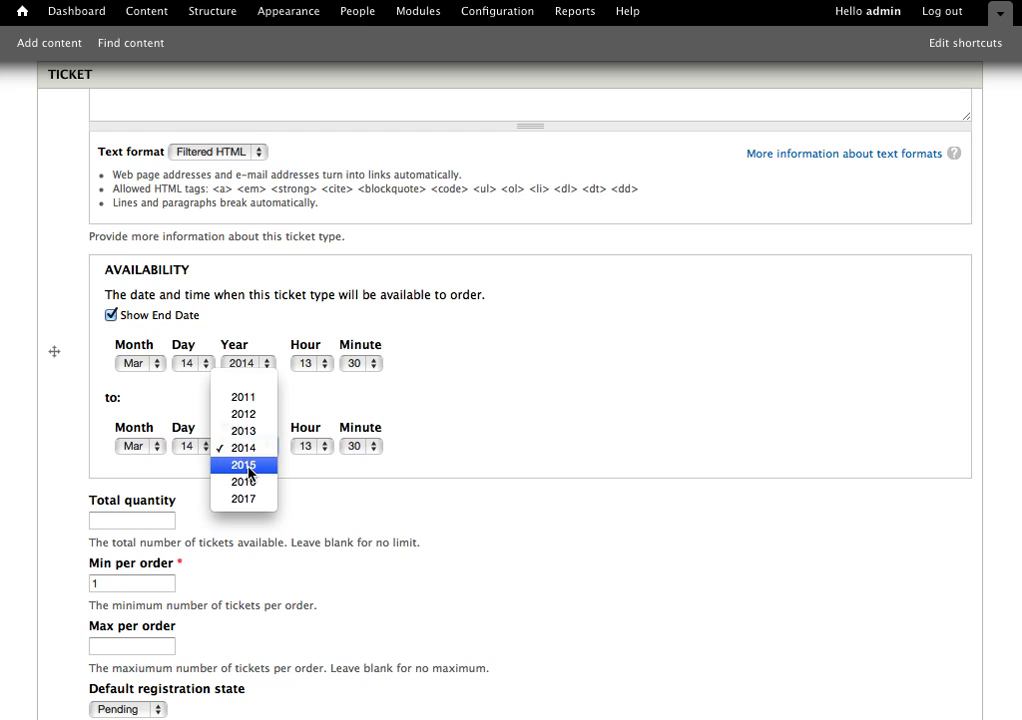
left_click(246, 465)
left_click(141, 520)
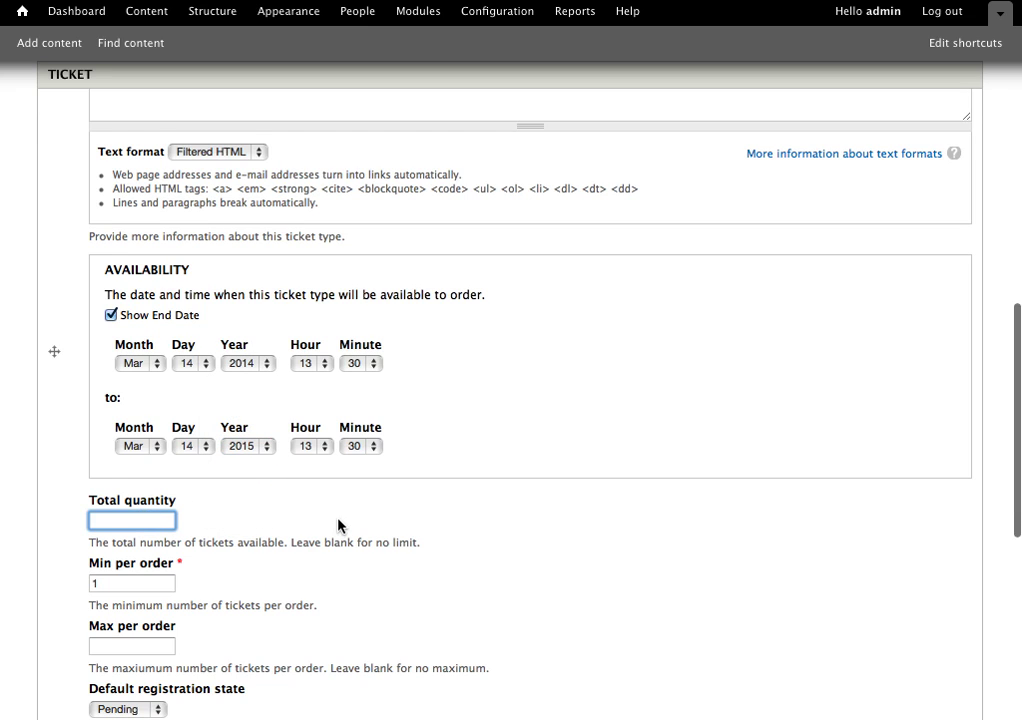
scroll(339, 525, "down", 3)
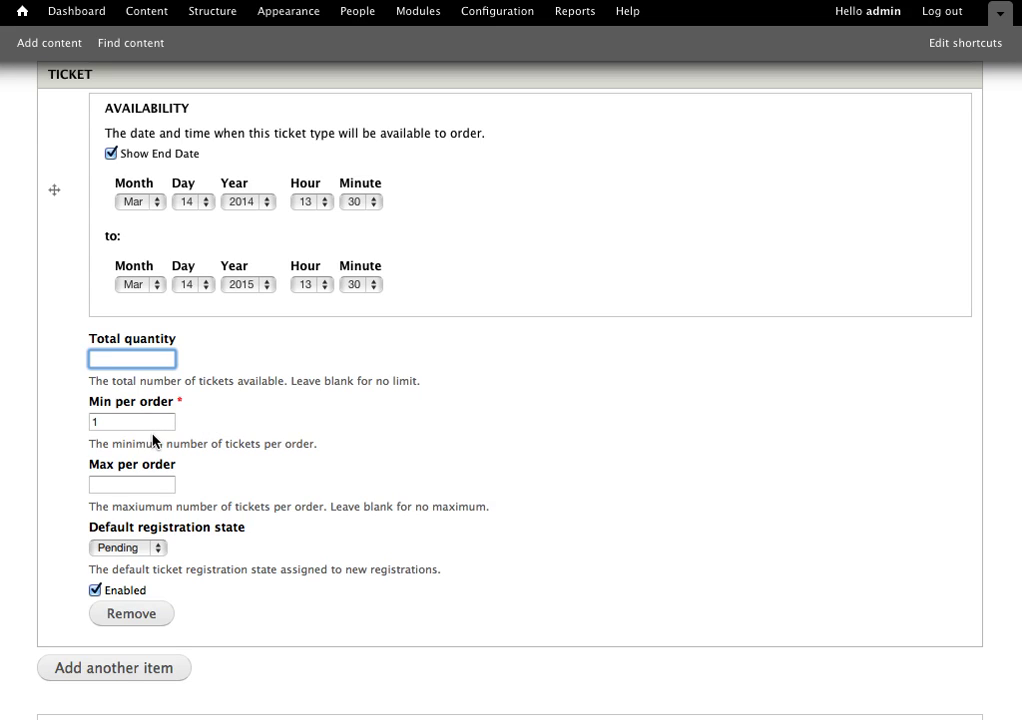
Set the default registration state for the free pass to Complete.
left_click(131, 484)
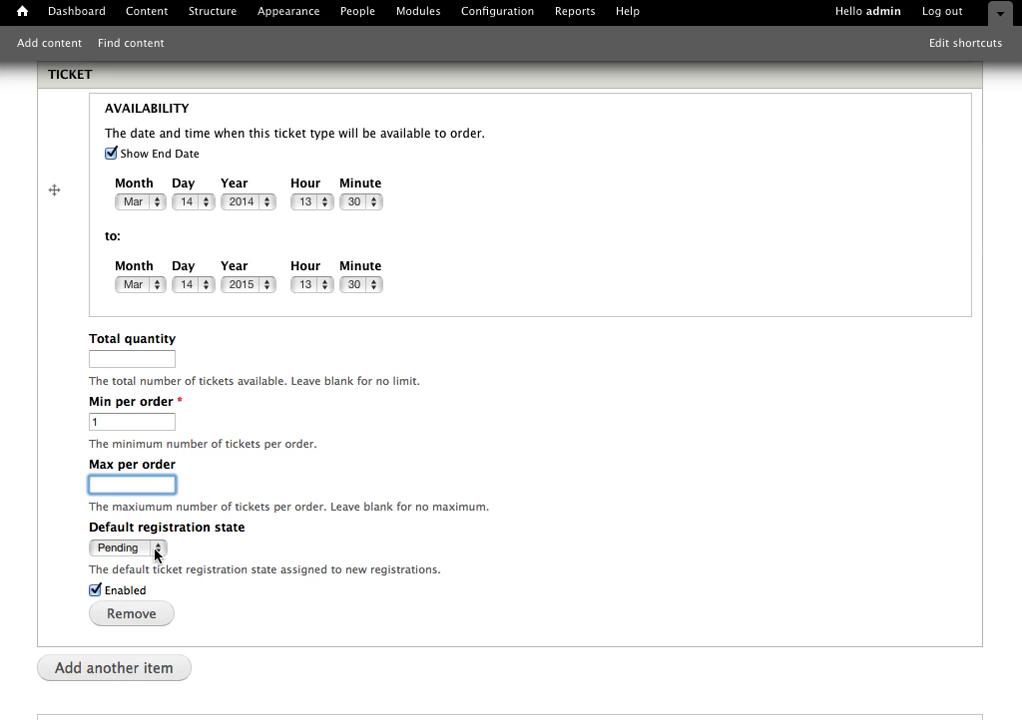
left_click(156, 552)
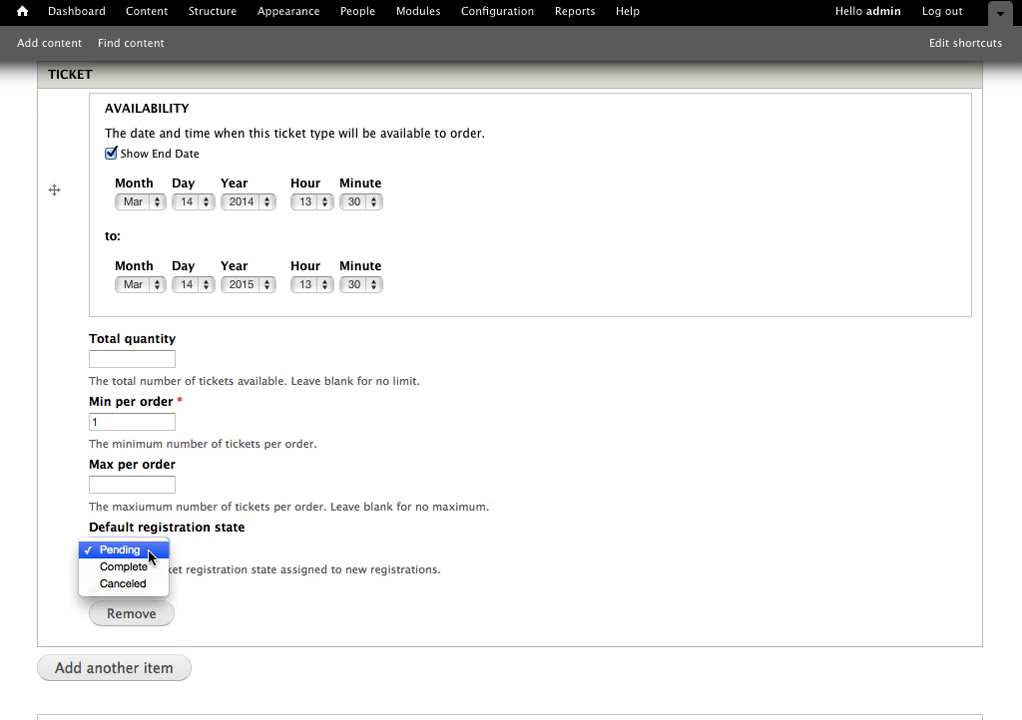
left_click(322, 539)
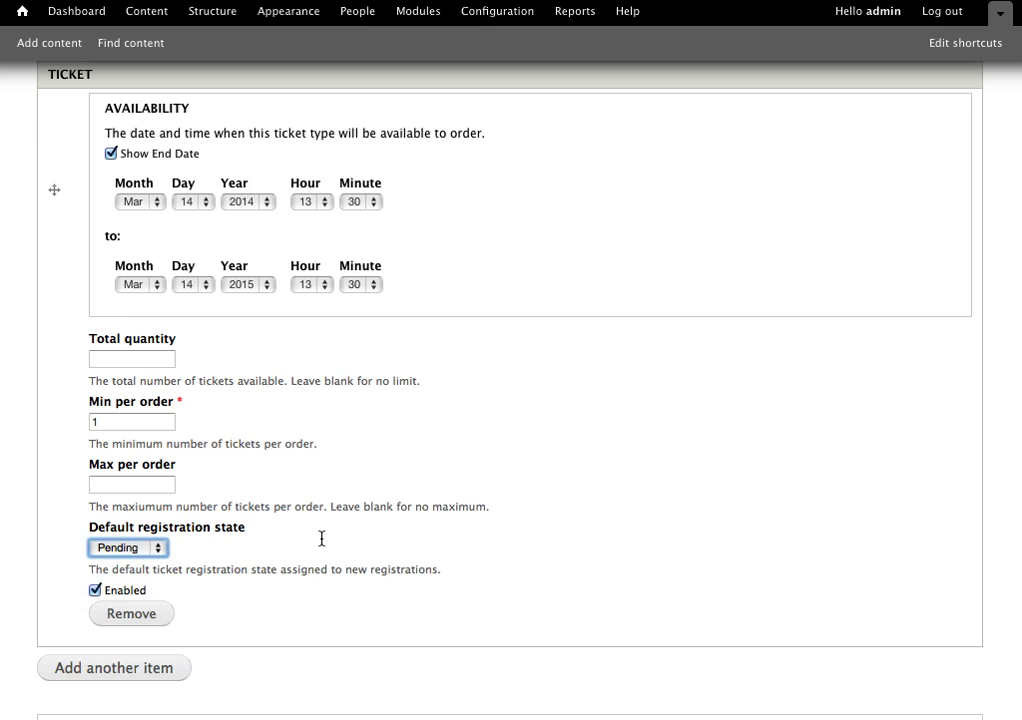
left_click(141, 551)
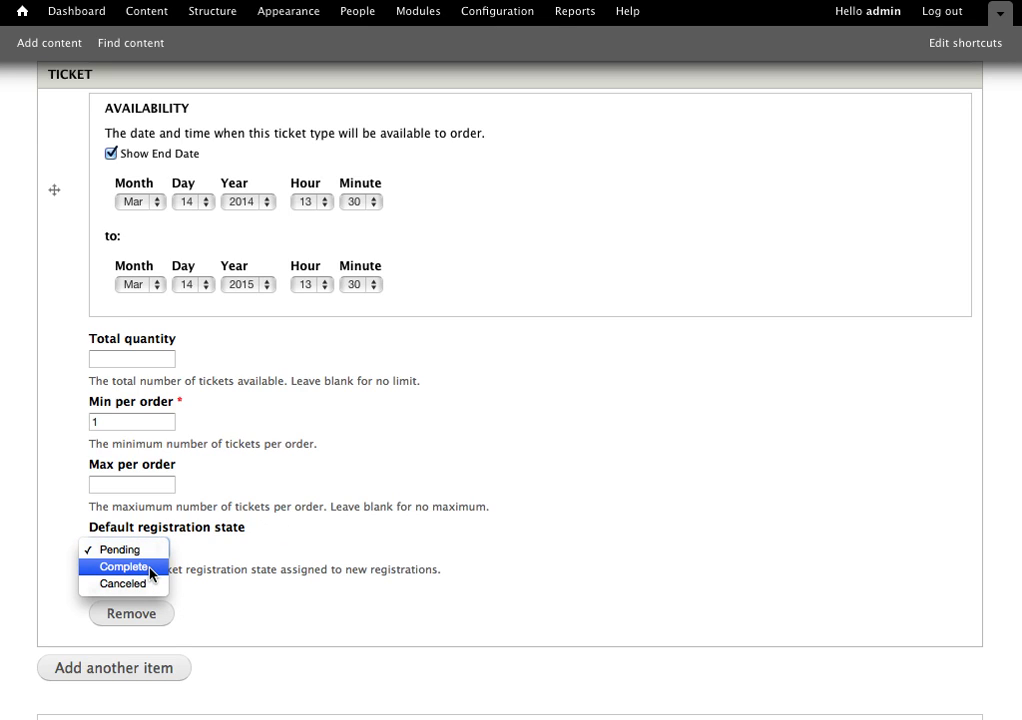
left_click(152, 574)
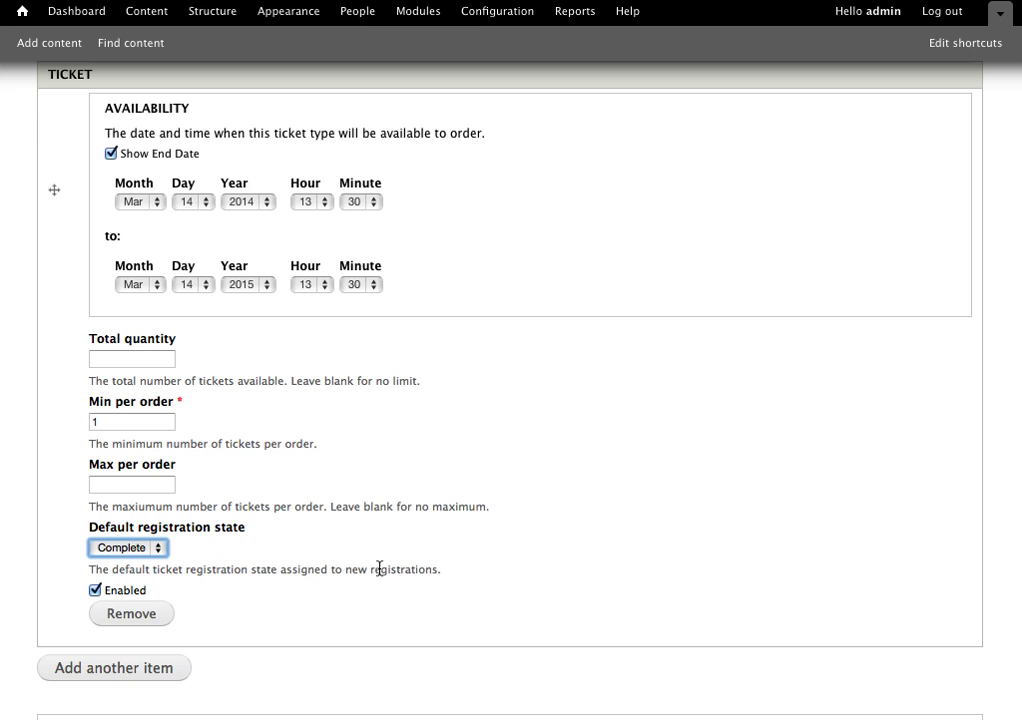
Add a second, empty ticket type item to the event.
scroll(337, 611, "down", 3)
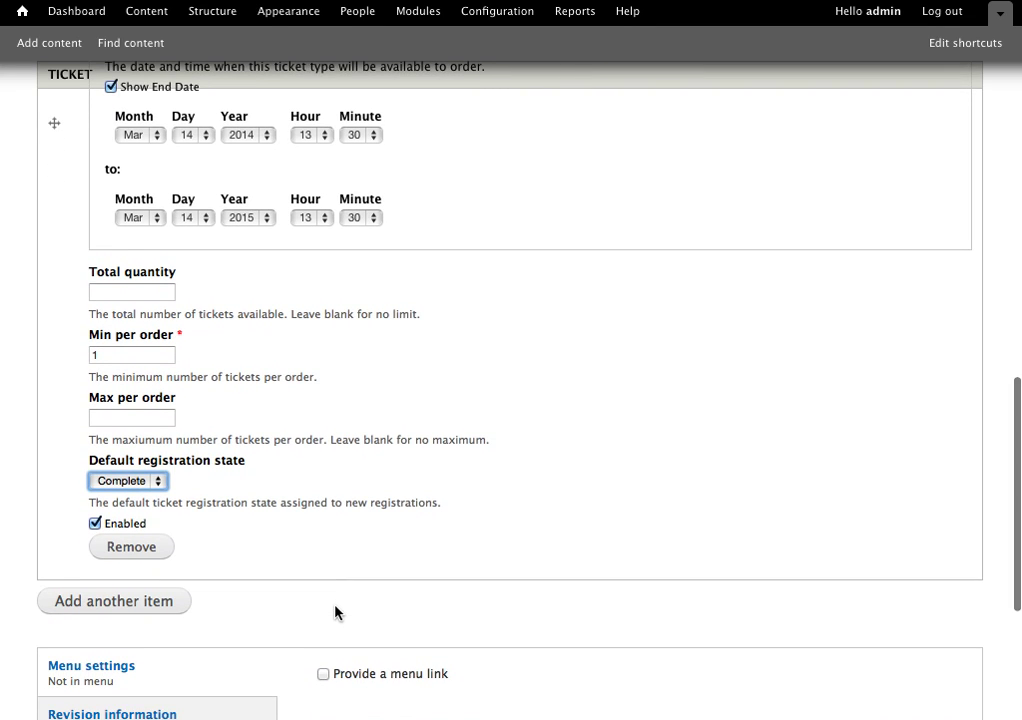
left_click(143, 602)
scroll(421, 569, "down", 1)
scroll(421, 569, "down", 3)
Name the second ticket 'Paid Conference Pass', described 'Paid pass has access to all sessions and venues'.
left_click(350, 459)
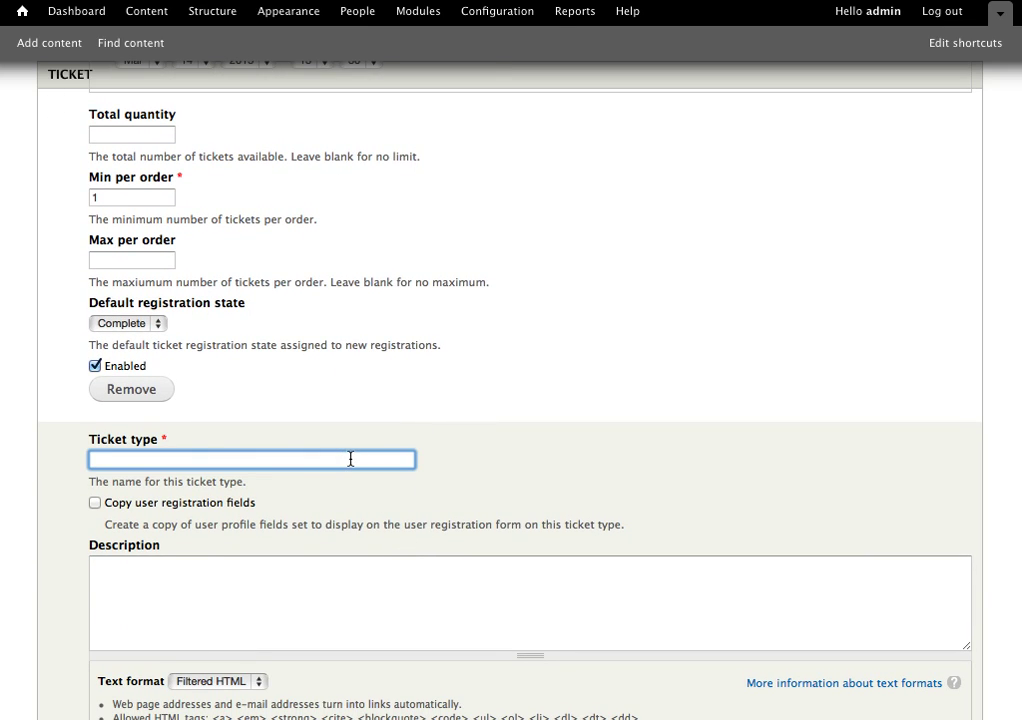
type("Paid")
key("BackSpace")
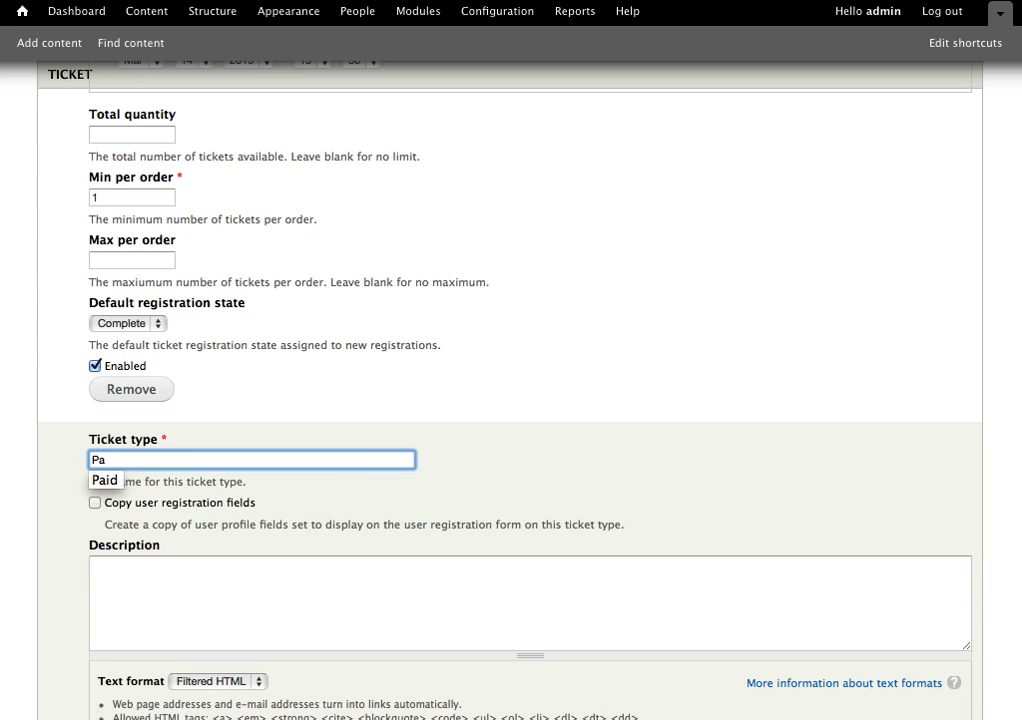
type("id")
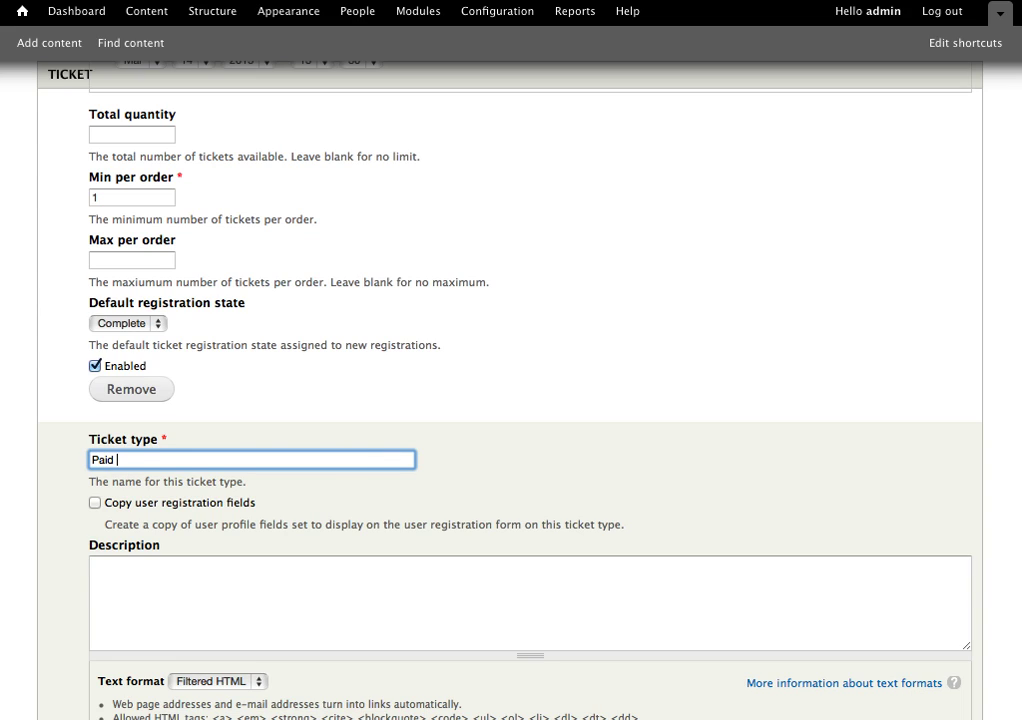
type("Conference Pass")
left_click(95, 567)
type("Paid")
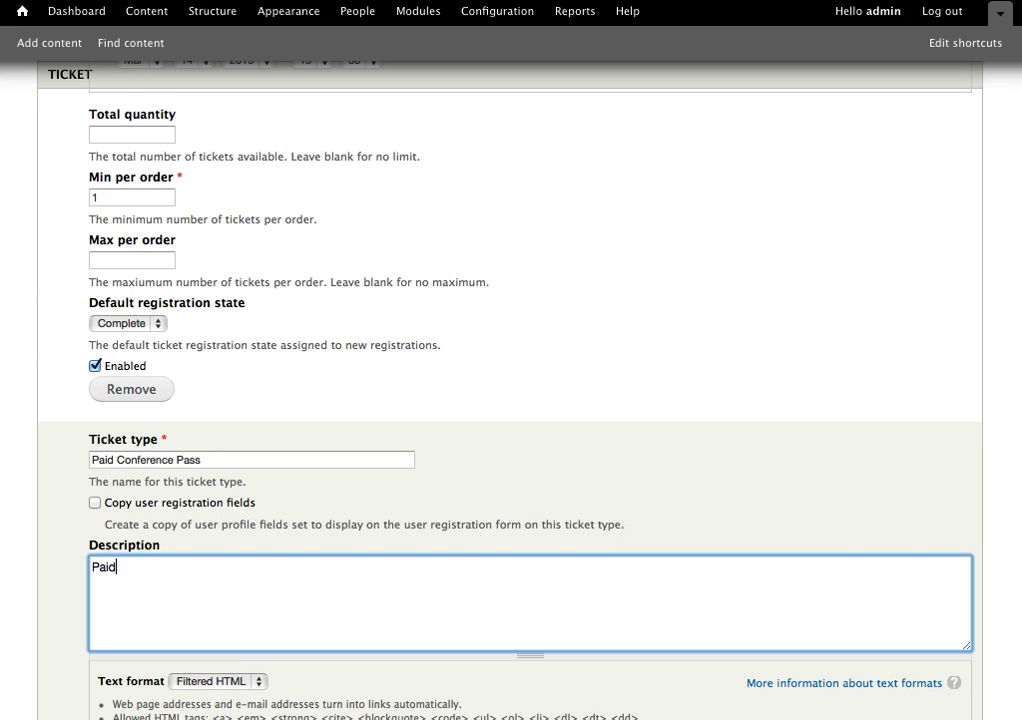
type(" pass has access to all ")
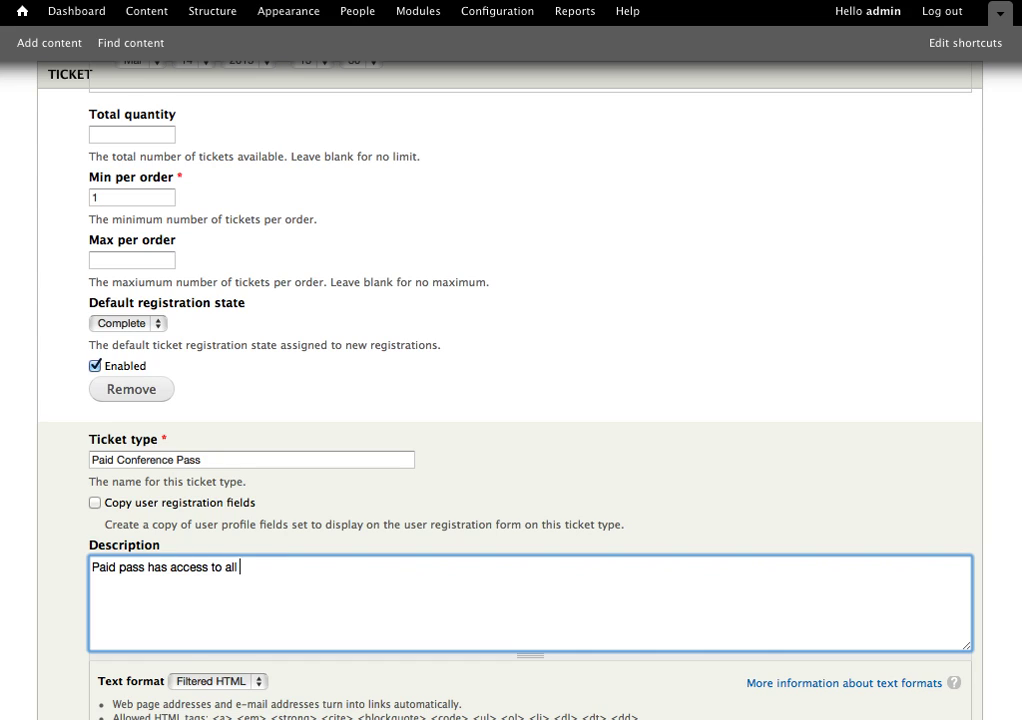
type("sessions and")
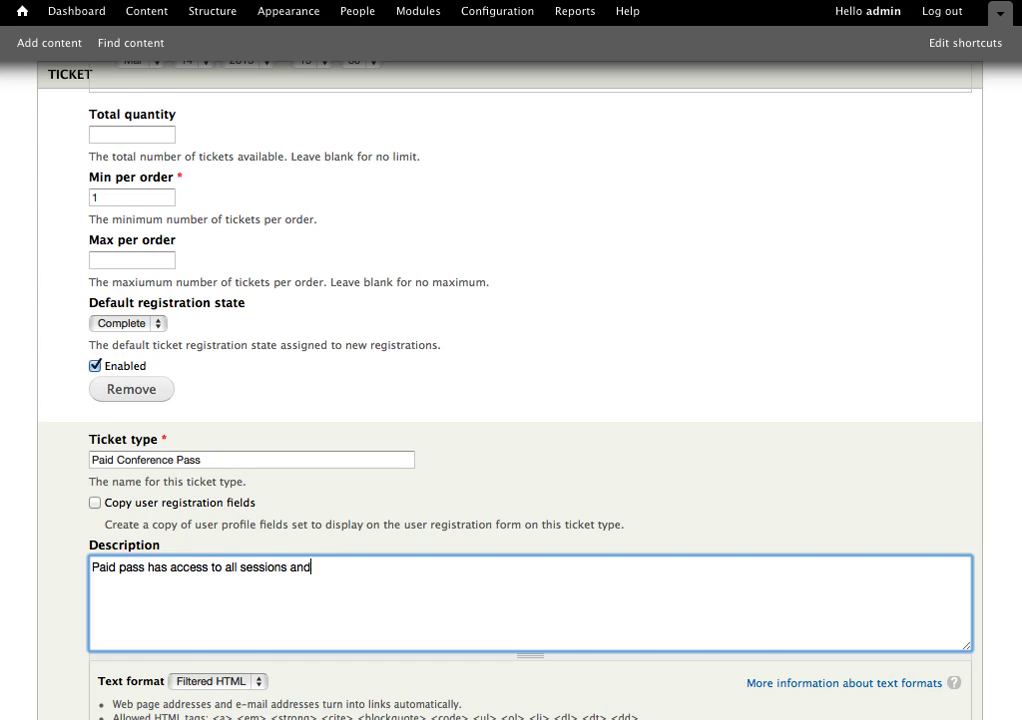
type(" venues")
Set the Paid Conference Pass availability end year to 2015.
scroll(54, 538, "down", 5)
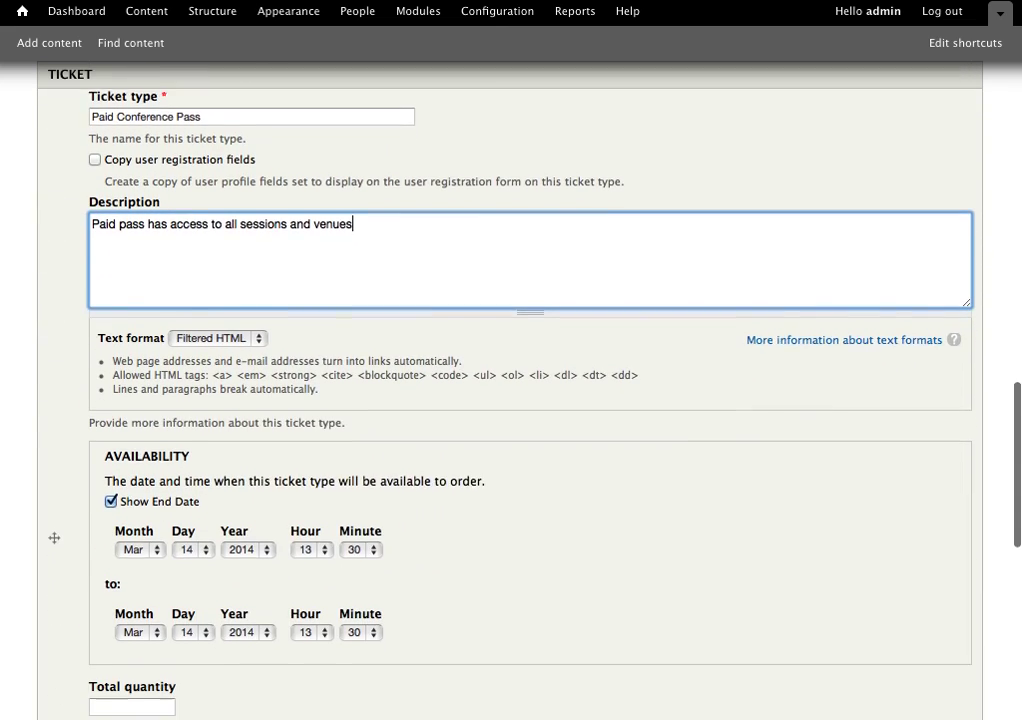
scroll(481, 486, "down", 3)
left_click(265, 452)
left_click(266, 466)
scroll(305, 521, "down", 3)
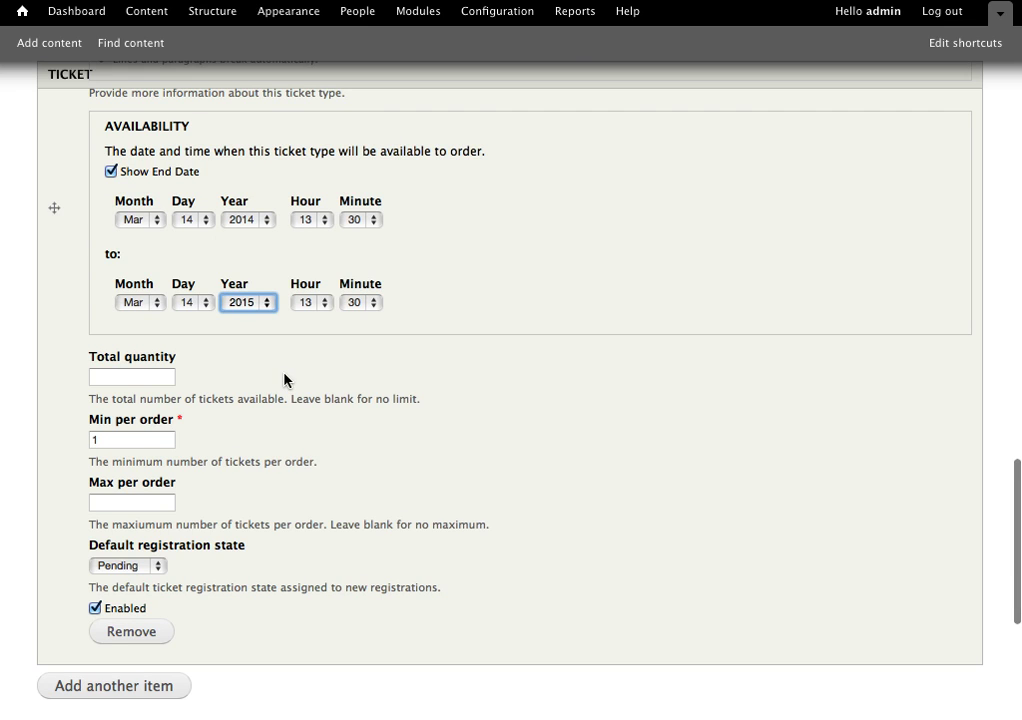
scroll(284, 380, "down", 3)
scroll(231, 548, "down", 6)
Save the event and check the Quantity inputs for the free and paid passes.
left_click(64, 648)
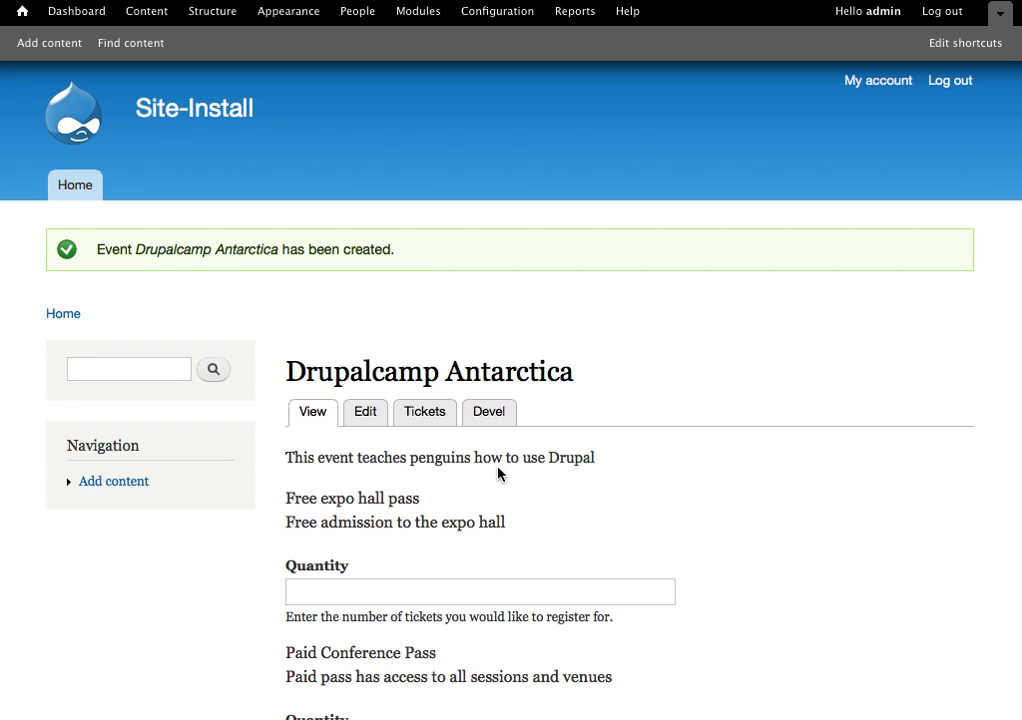
scroll(722, 519, "down", 4)
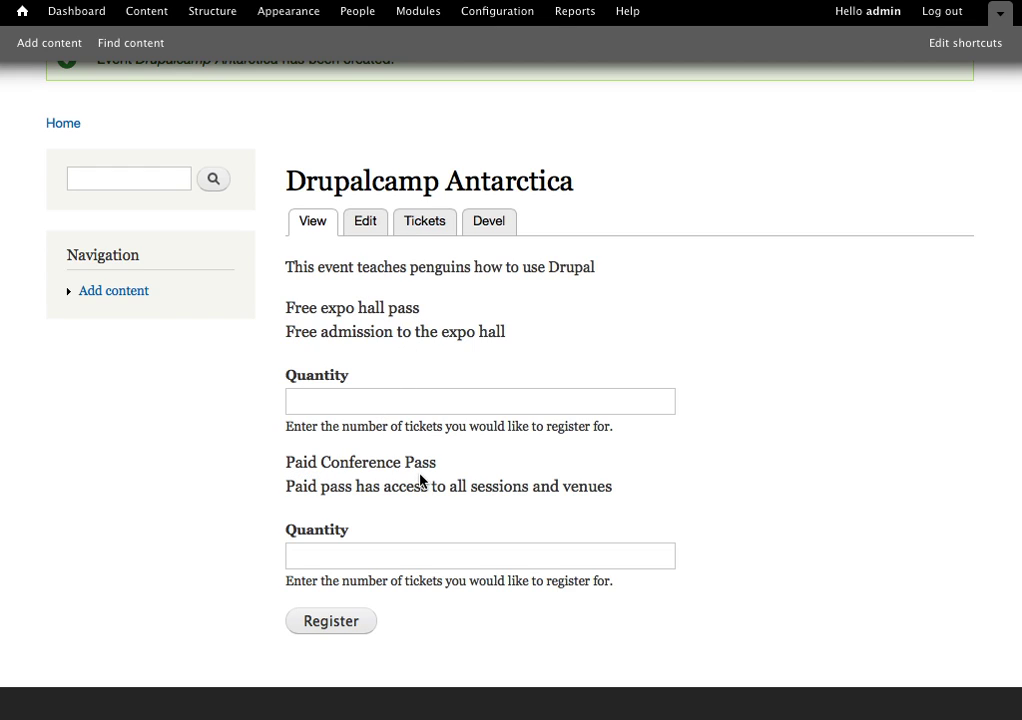
left_click(395, 399)
left_click(401, 549)
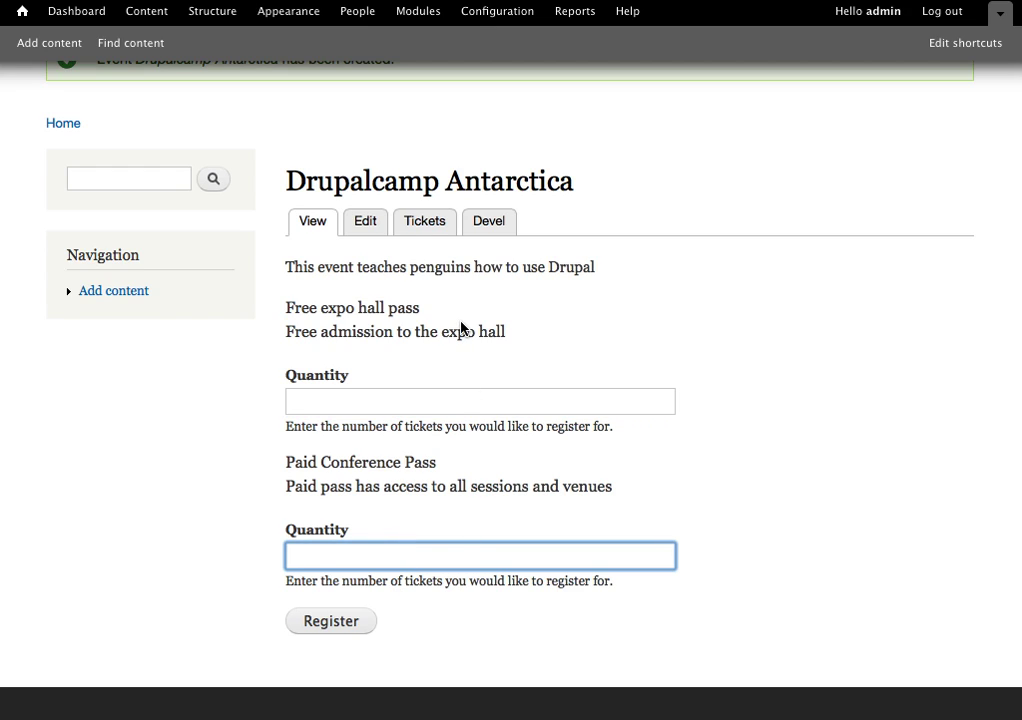
Open the Tickets tab of Drupalcamp Antarctica to view both passes with 0 registrations.
left_click(425, 222)
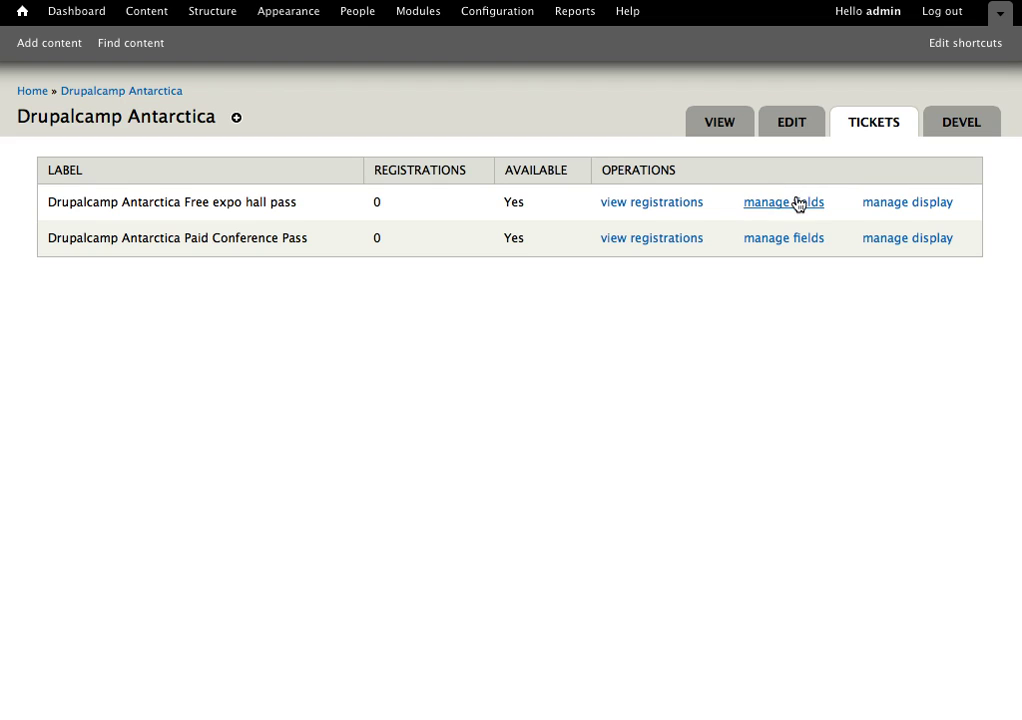
Add a Text field labelled 'Name' to the Free expo hall pass registration fields.
left_click(795, 201)
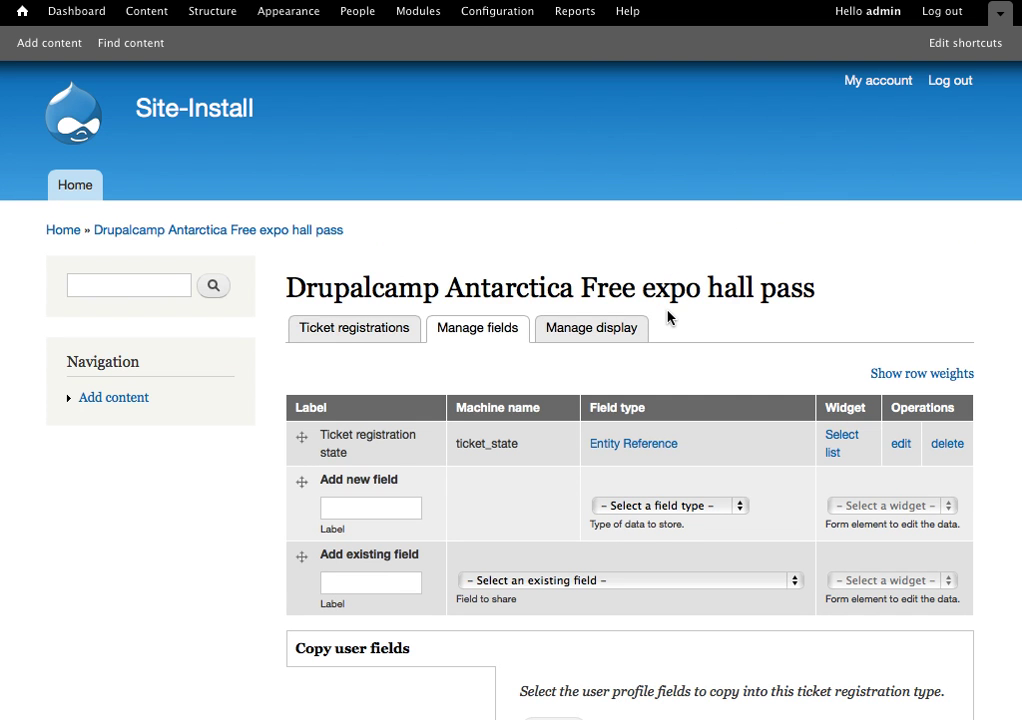
scroll(570, 407, "down", 2)
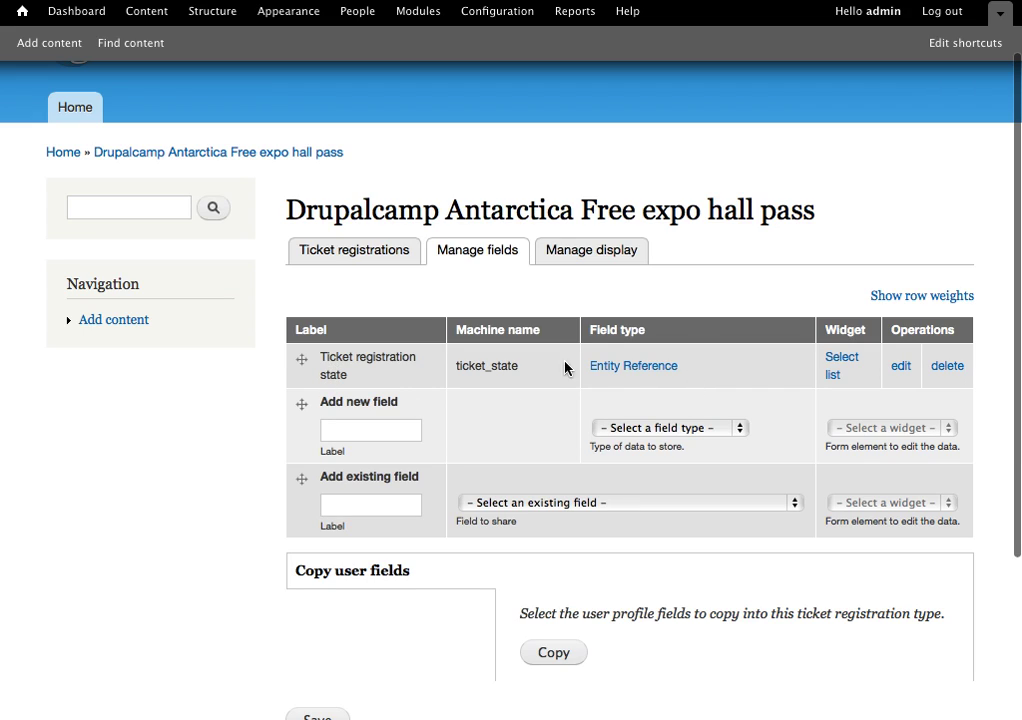
left_click(378, 437)
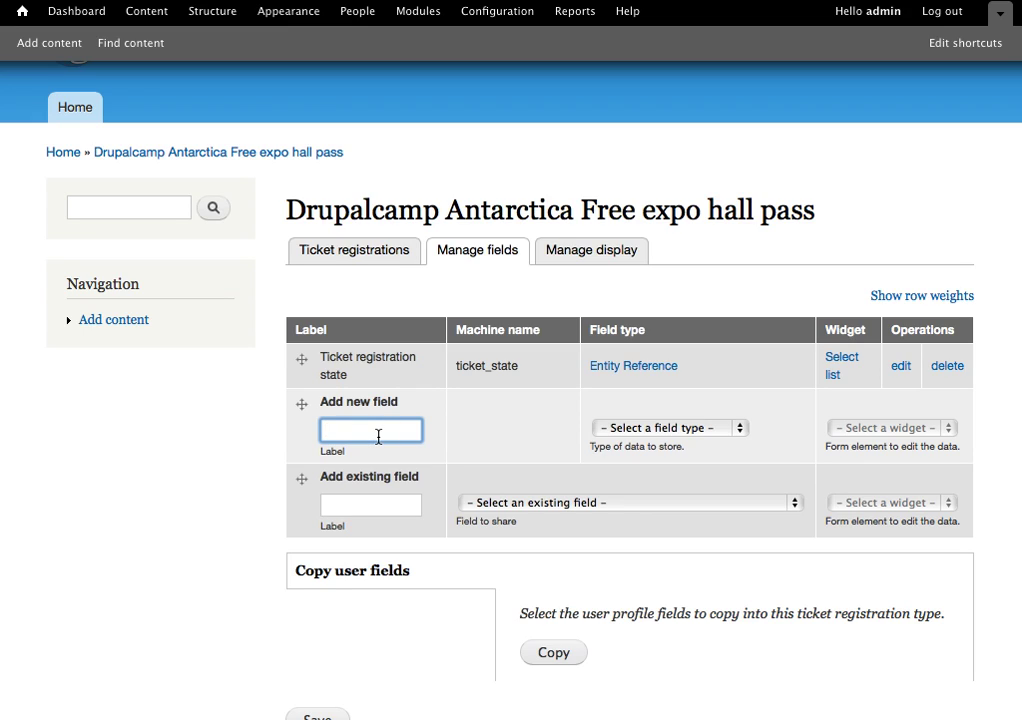
type("Name")
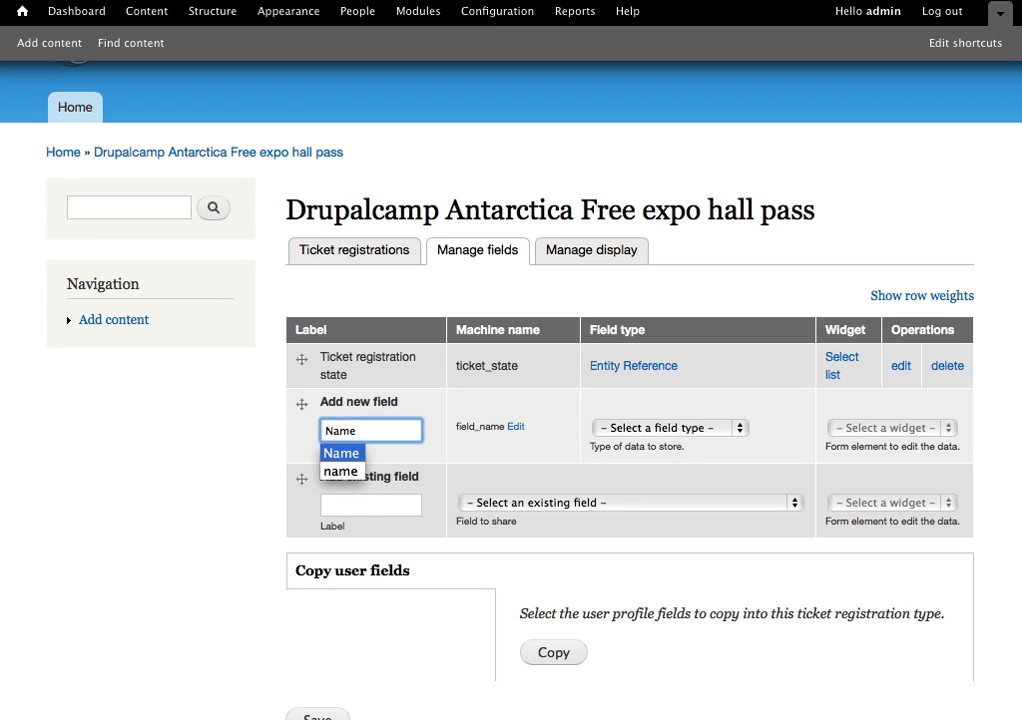
left_click(686, 427)
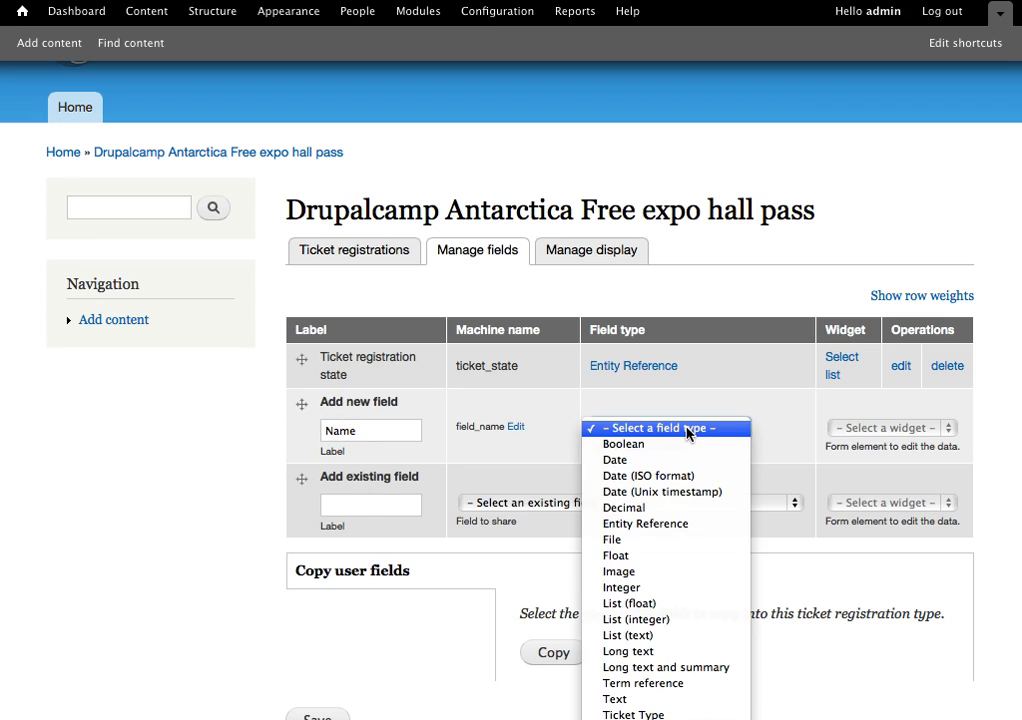
left_click(646, 700)
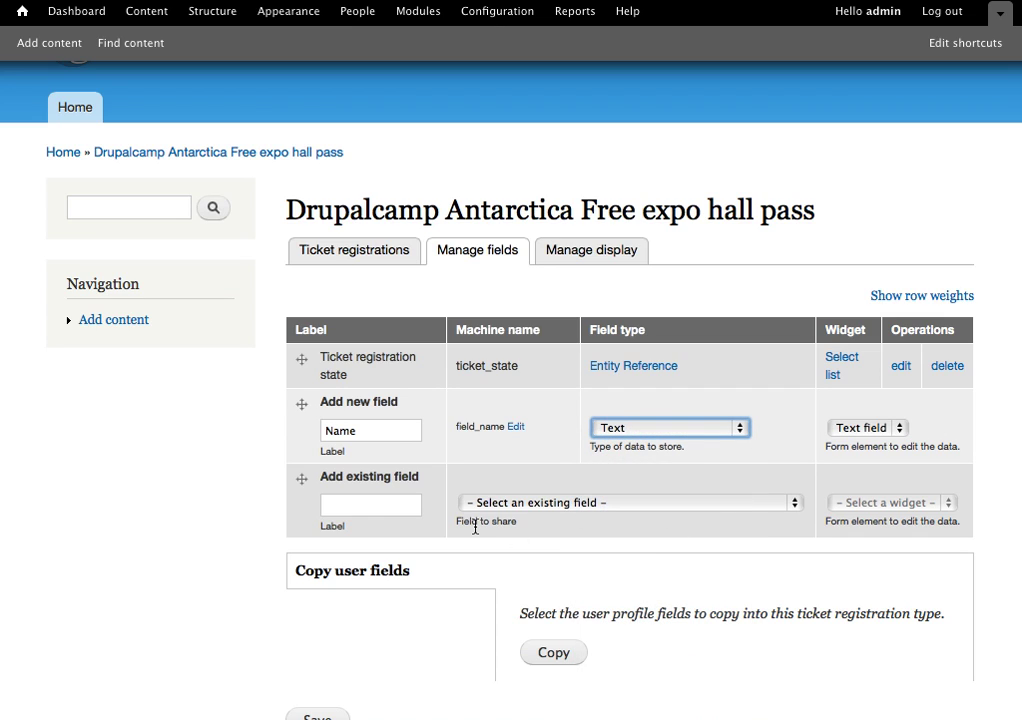
scroll(400, 590, "down", 1)
left_click(335, 686)
Keep the 255 maximum length, make Name required, and save its settings.
left_click(354, 593)
scroll(374, 594, "down", 10)
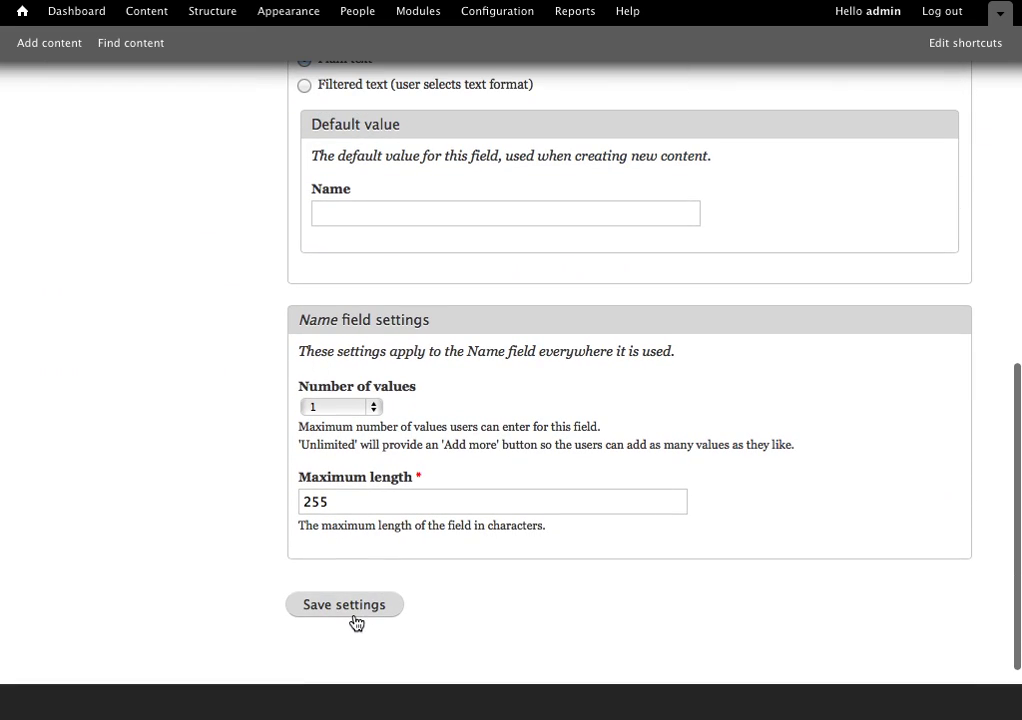
scroll(350, 248, "up", 1)
scroll(350, 248, "up", 5)
left_click(341, 182)
scroll(340, 188, "down", 4)
scroll(281, 610, "down", 1)
left_click(331, 642)
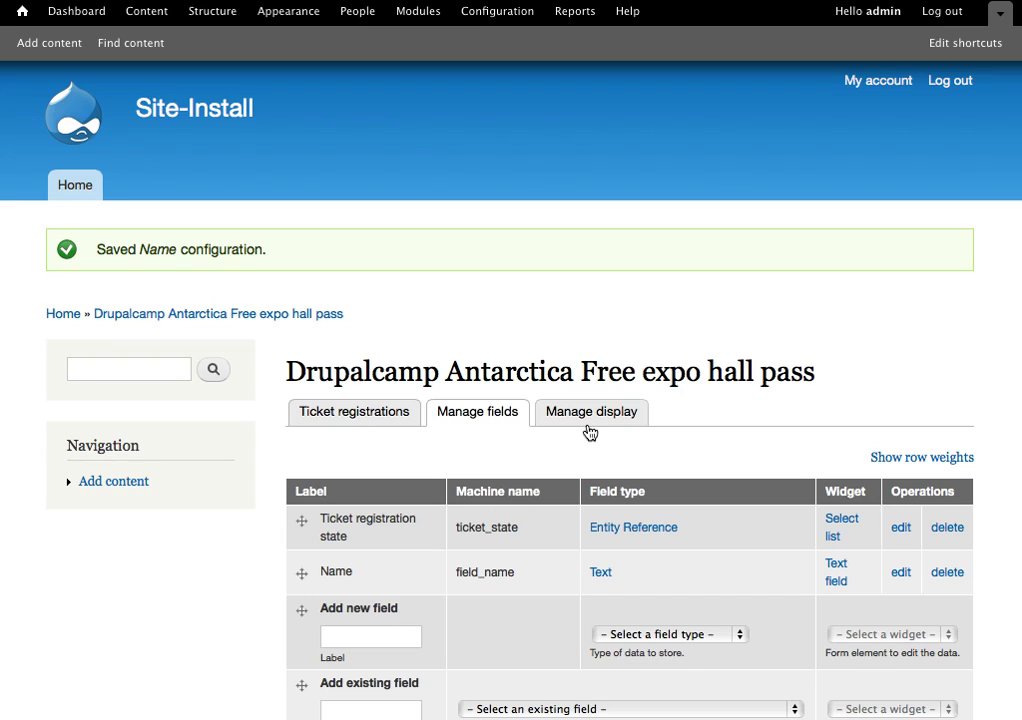
Label a new registration field 'Phone Number' and make it a Text field.
left_click(386, 635)
scroll(386, 635, "down", 1)
type("email addre")
key("BackSpace")
key("BackSpace")
key("BackSpace")
key("BackSpace")
key("BackSpace")
key("BackSpace")
key("BackSpace")
key("BackSpace")
key("BackSpace")
key("BackSpace")
key("BackSpace")
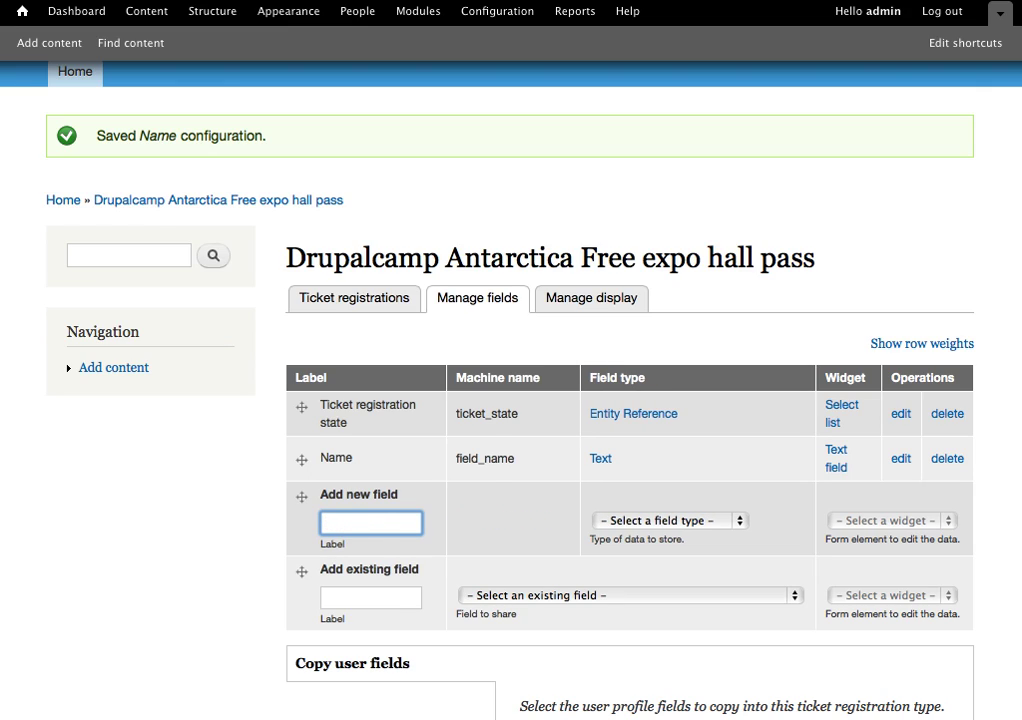
type("Phone Number")
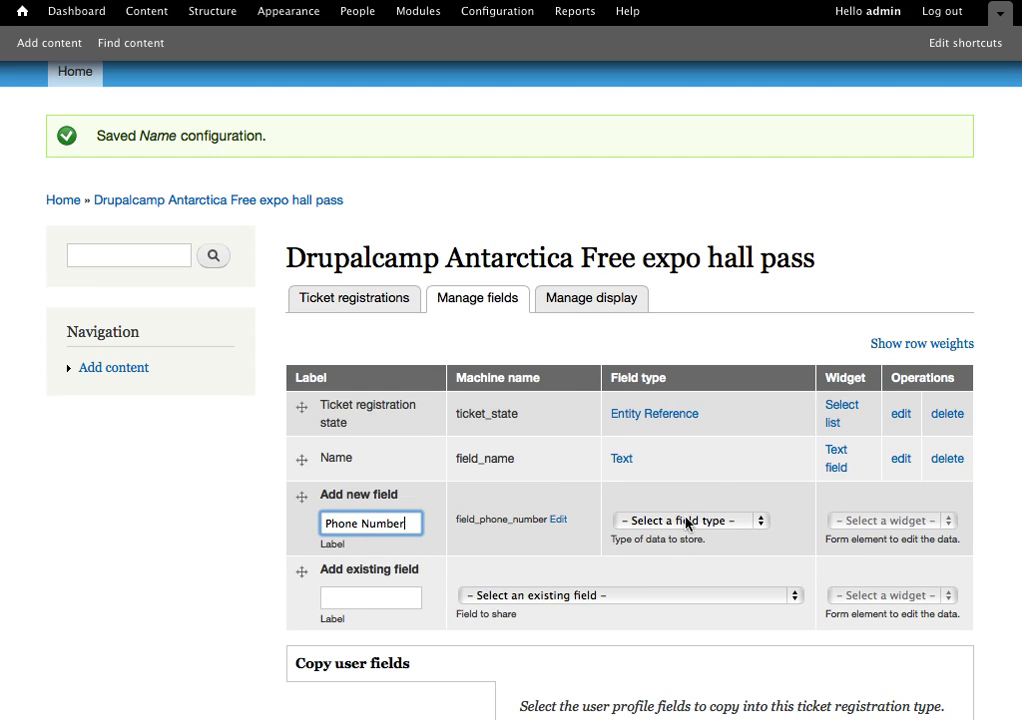
left_click(700, 520)
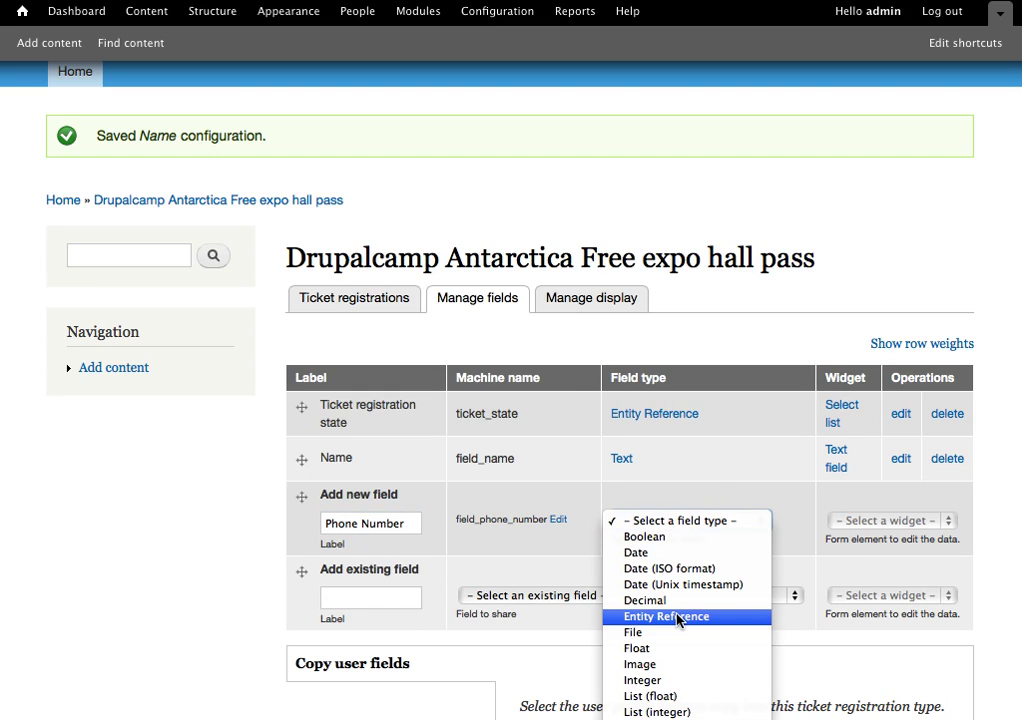
left_click(748, 705)
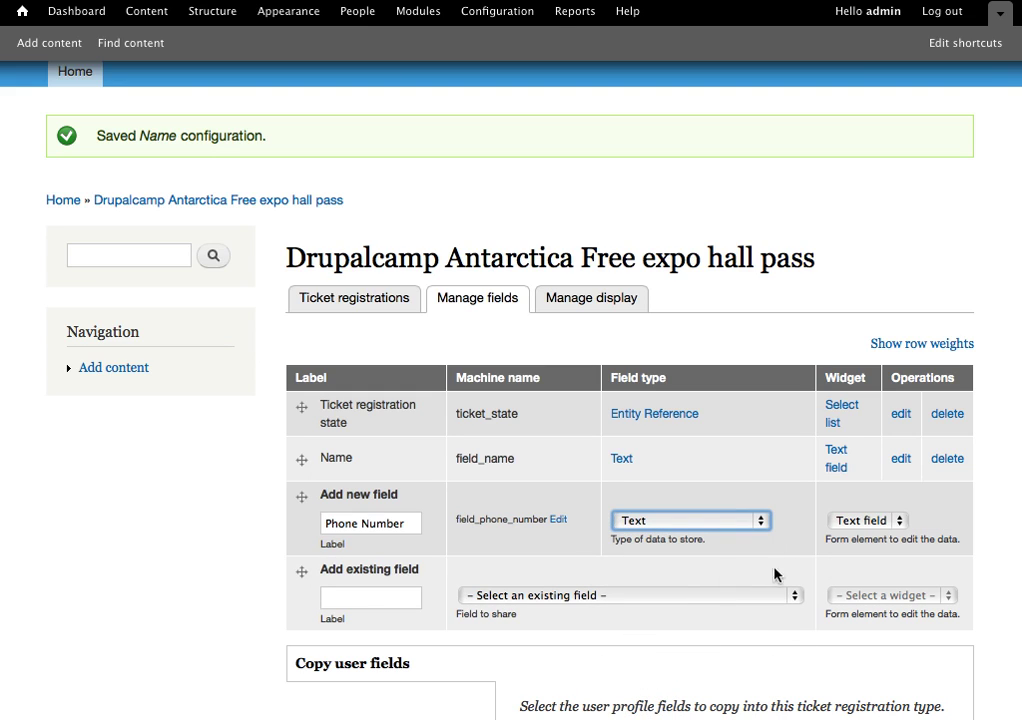
Save the Phone Number field, keeping its default field settings.
scroll(605, 590, "down", 5)
left_click(320, 510)
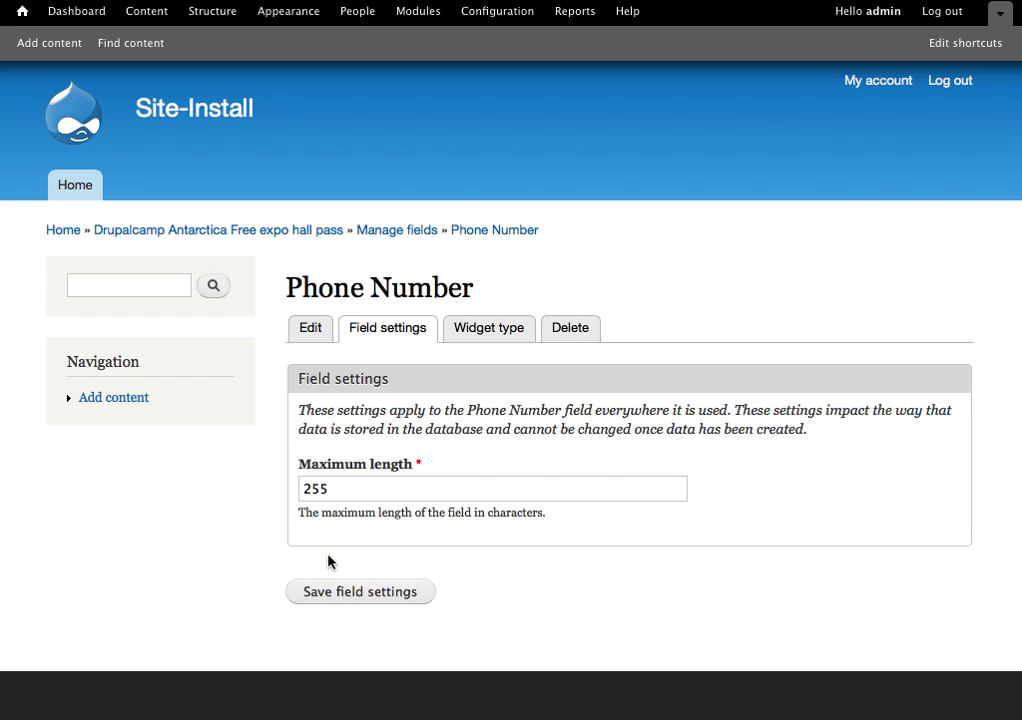
left_click(335, 593)
scroll(338, 596, "down", 15)
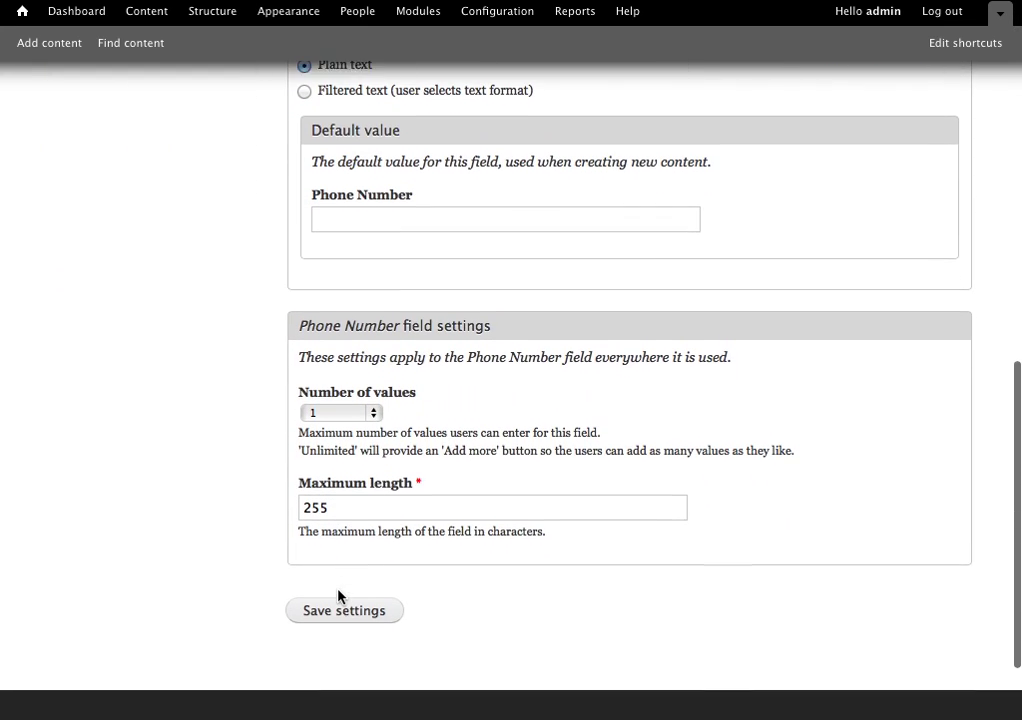
left_click(333, 610)
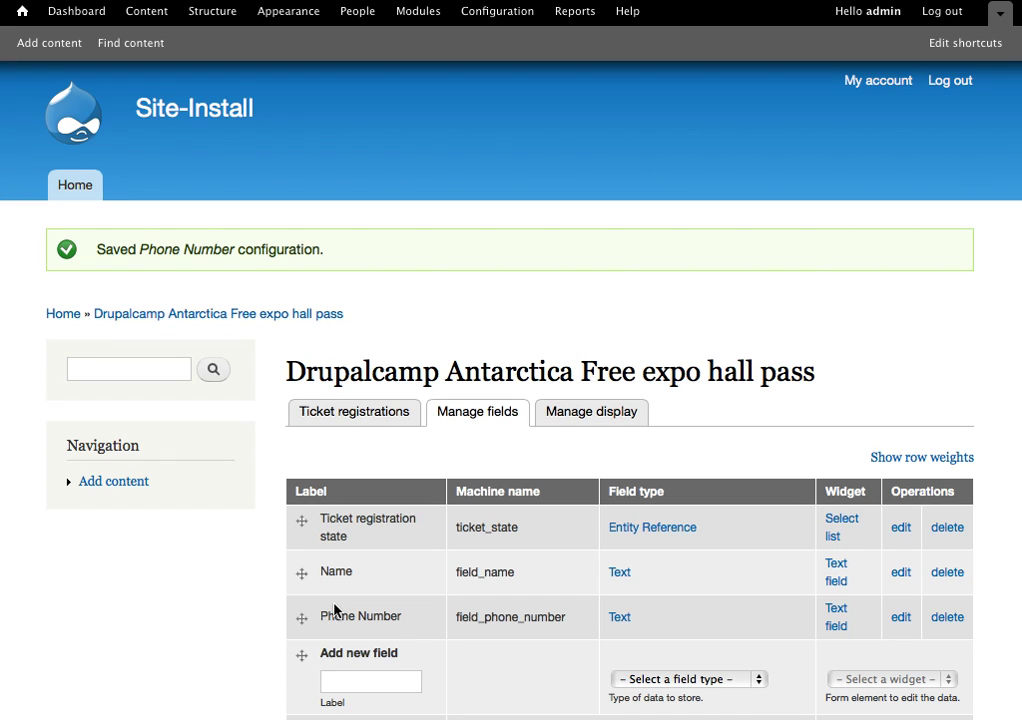
scroll(335, 610, "down", 4)
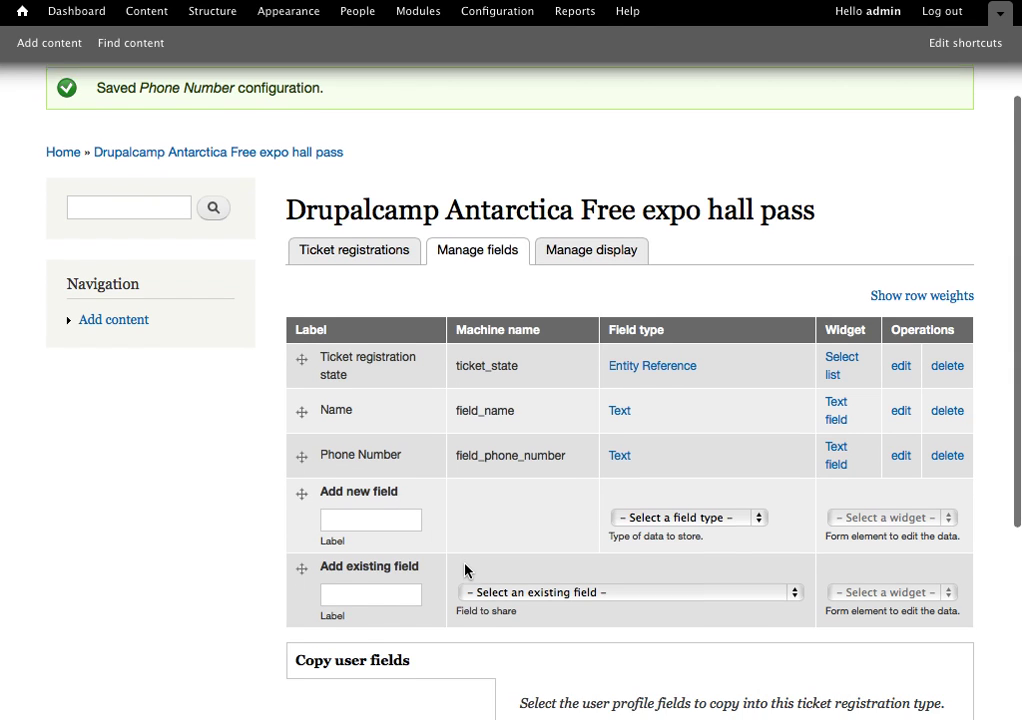
scroll(468, 570, "down", 3)
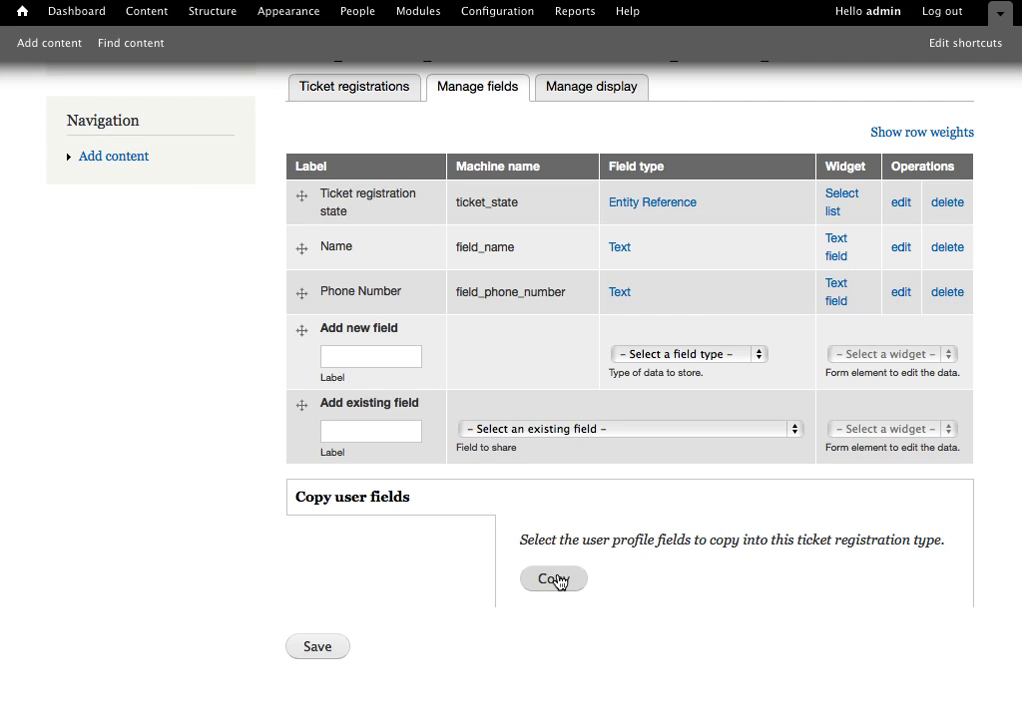
scroll(267, 541, "up", 2)
scroll(264, 541, "up", 3)
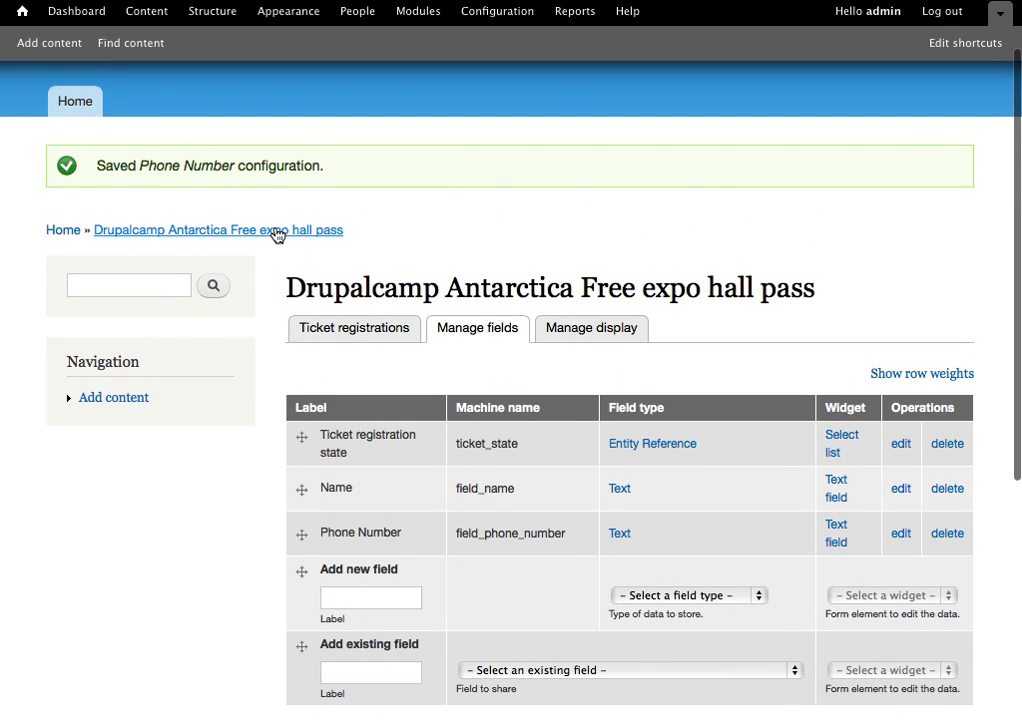
left_click(277, 232)
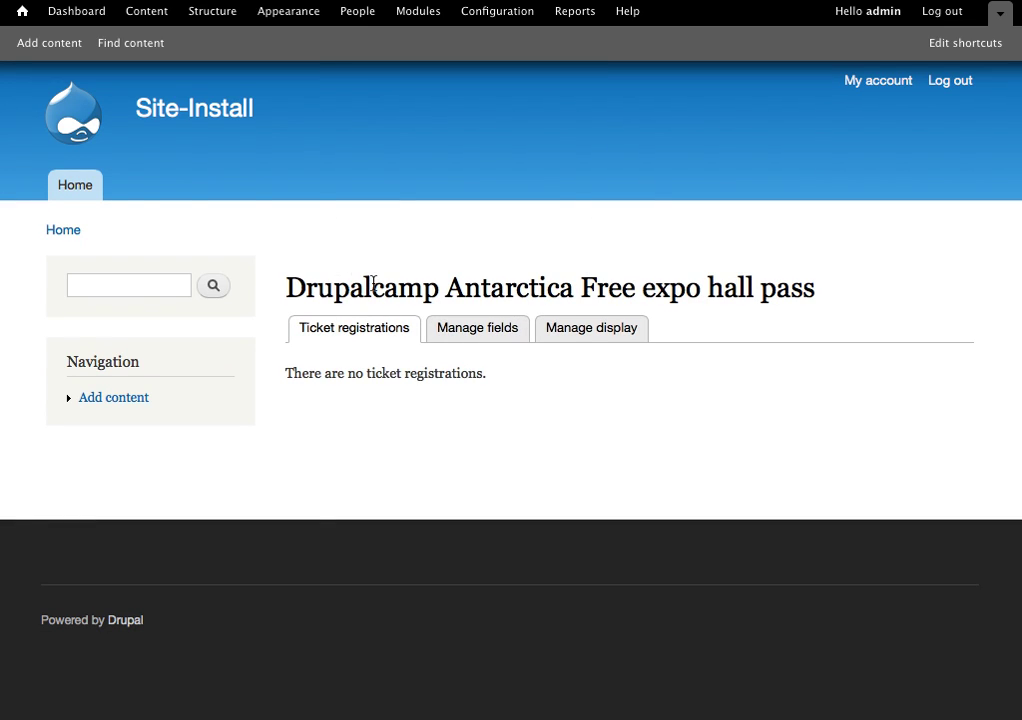
scroll(372, 287, "left", 5)
scroll(221, 317, "left", 5)
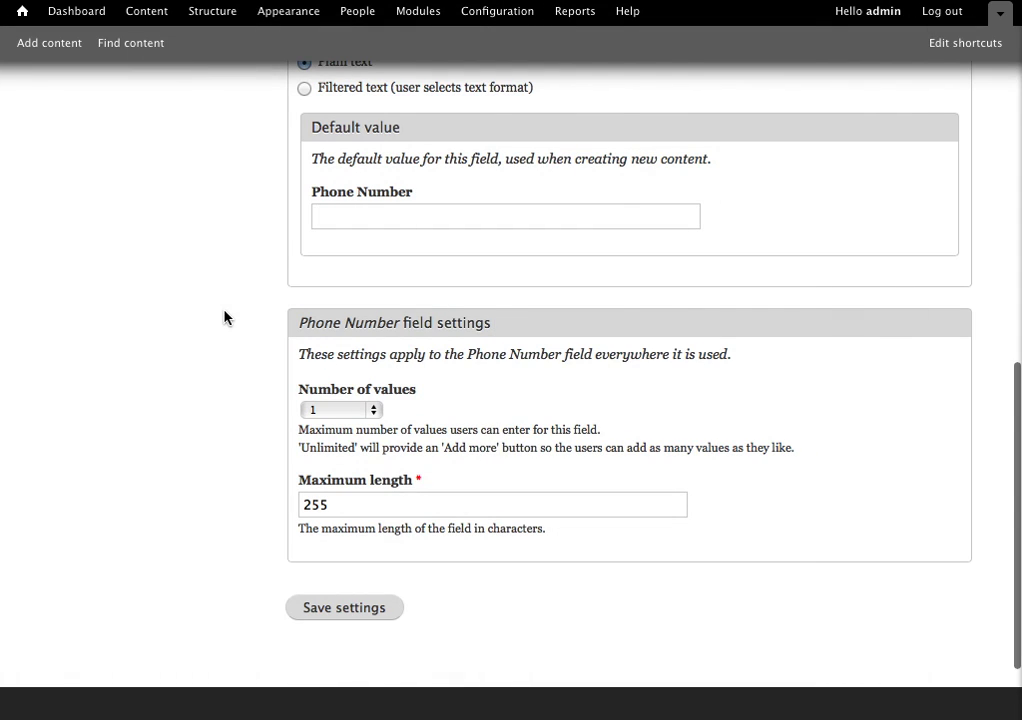
scroll(224, 318, "left", 5)
scroll(224, 318, "left", 5)
scroll(224, 318, "left", 5)
scroll(224, 318, "left", 5)
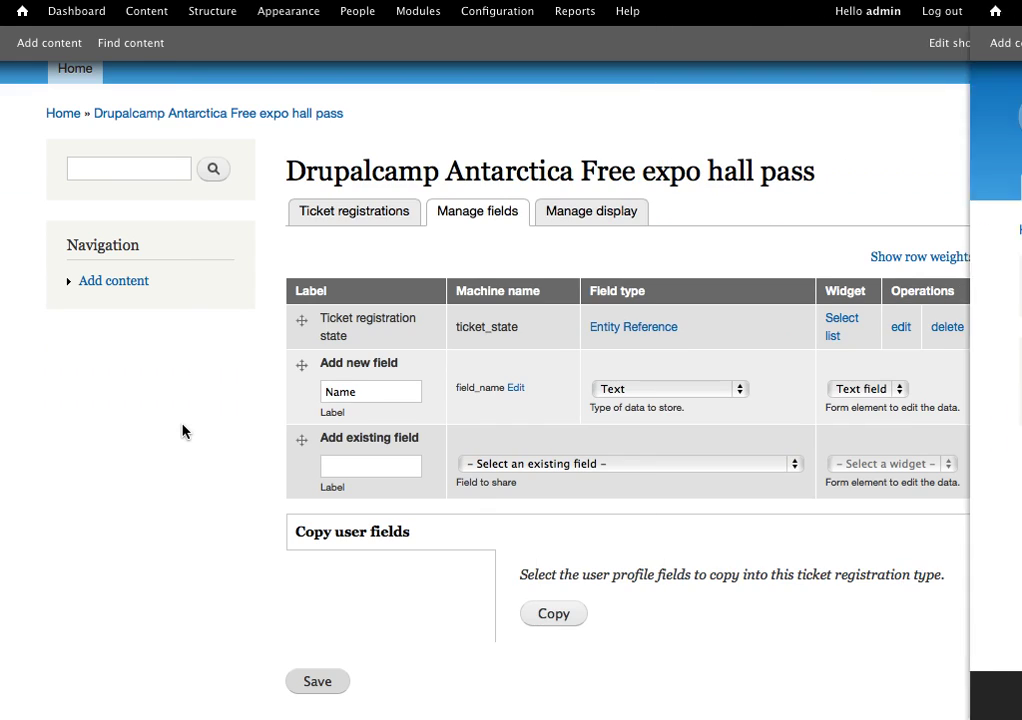
Add the existing Name text field (field_name) to the Paid Conference Pass registration type and save its settings.
scroll(182, 429, "left", 5)
scroll(182, 431, "left", 5)
scroll(182, 431, "left", 5)
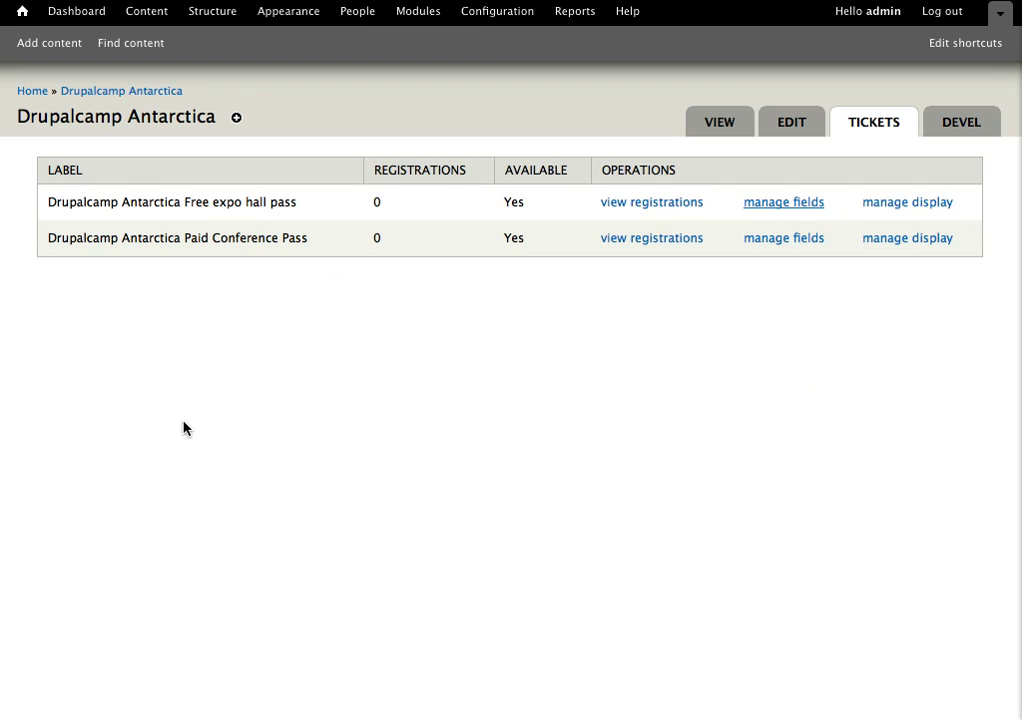
left_click(777, 245)
scroll(386, 408, "down", 1)
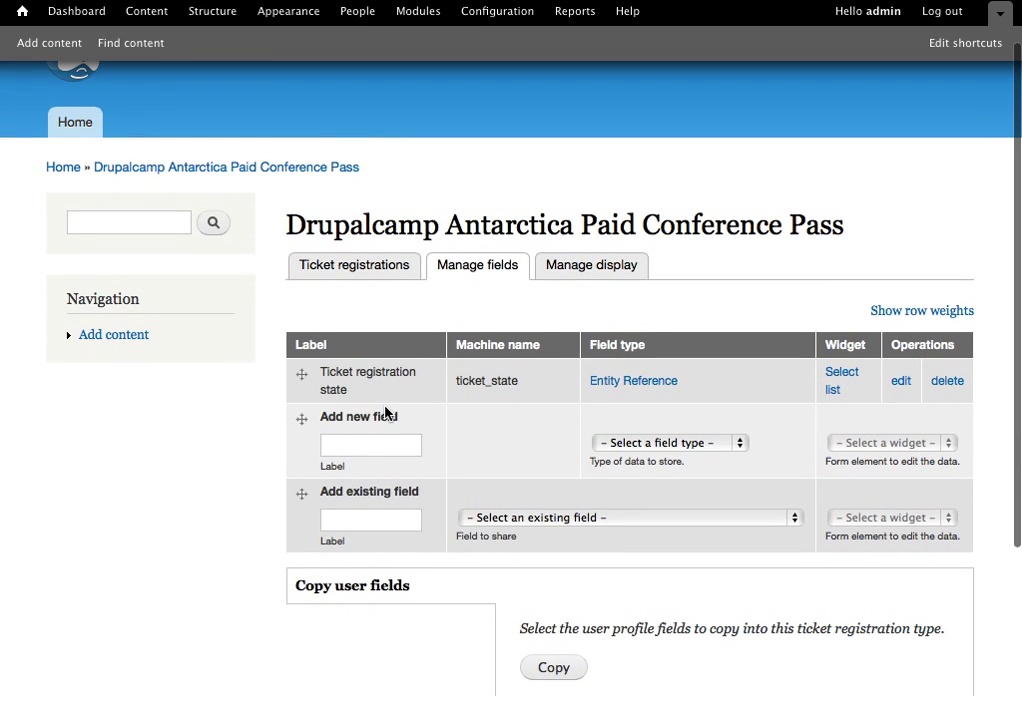
left_click(513, 522)
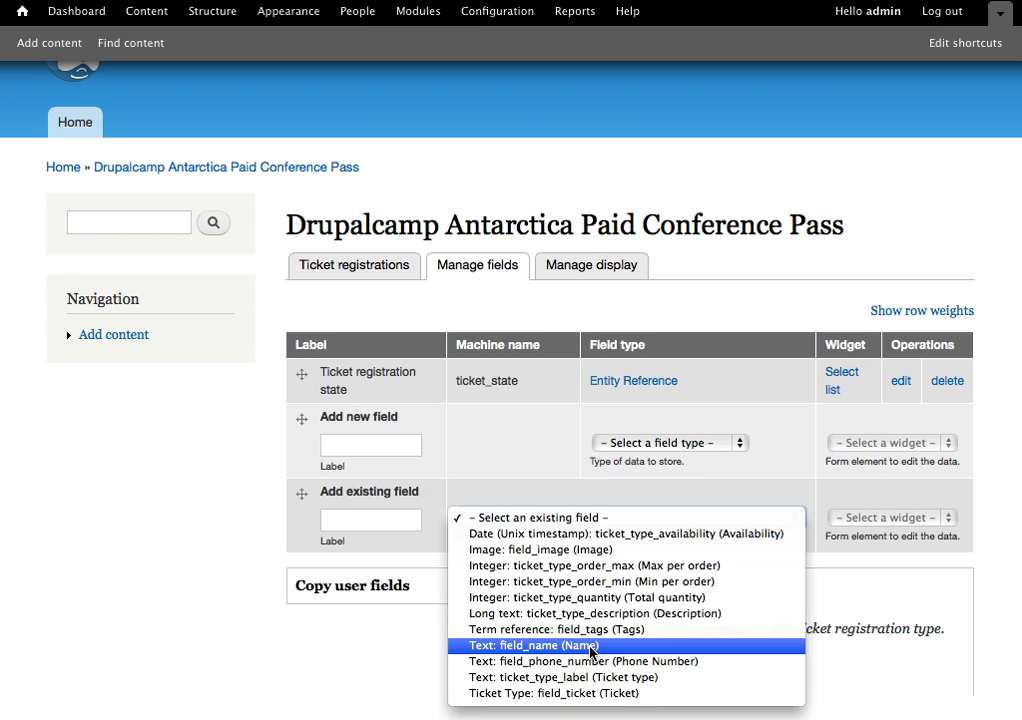
left_click(551, 646)
scroll(485, 563, "down", 3)
left_click(305, 596)
scroll(472, 494, "down", 10)
scroll(473, 490, "down", 2)
left_click(366, 586)
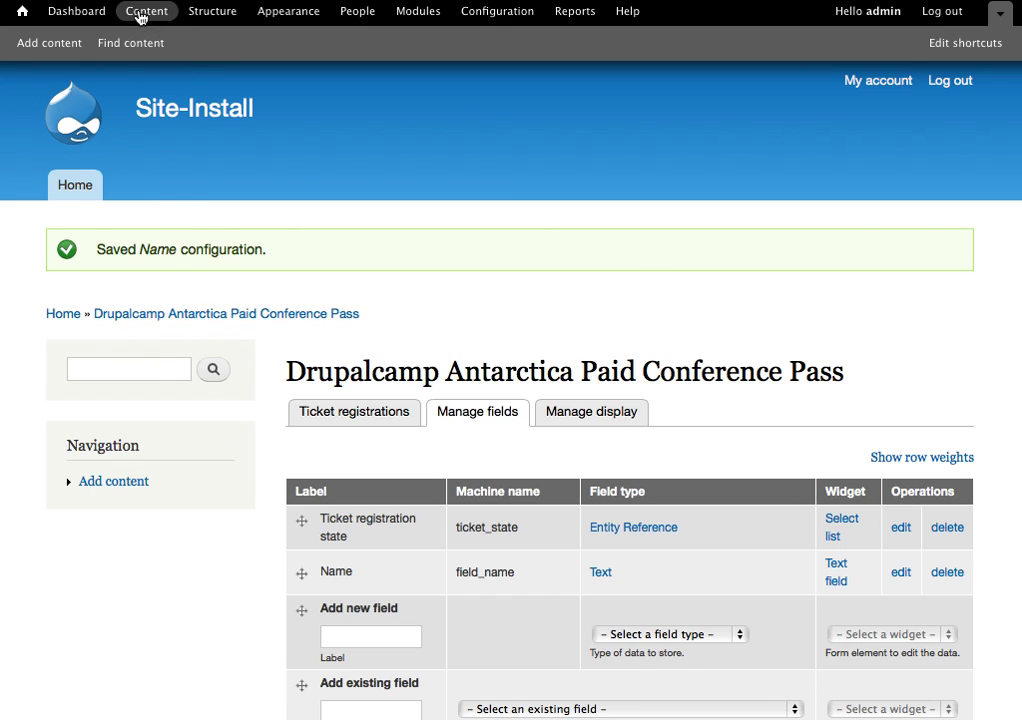
On the Drupalcamp Antarctica event page, enter quantity 2 for Free expo hall pass and 1 for Paid Conference Pass.
left_click(141, 15)
left_click(180, 472)
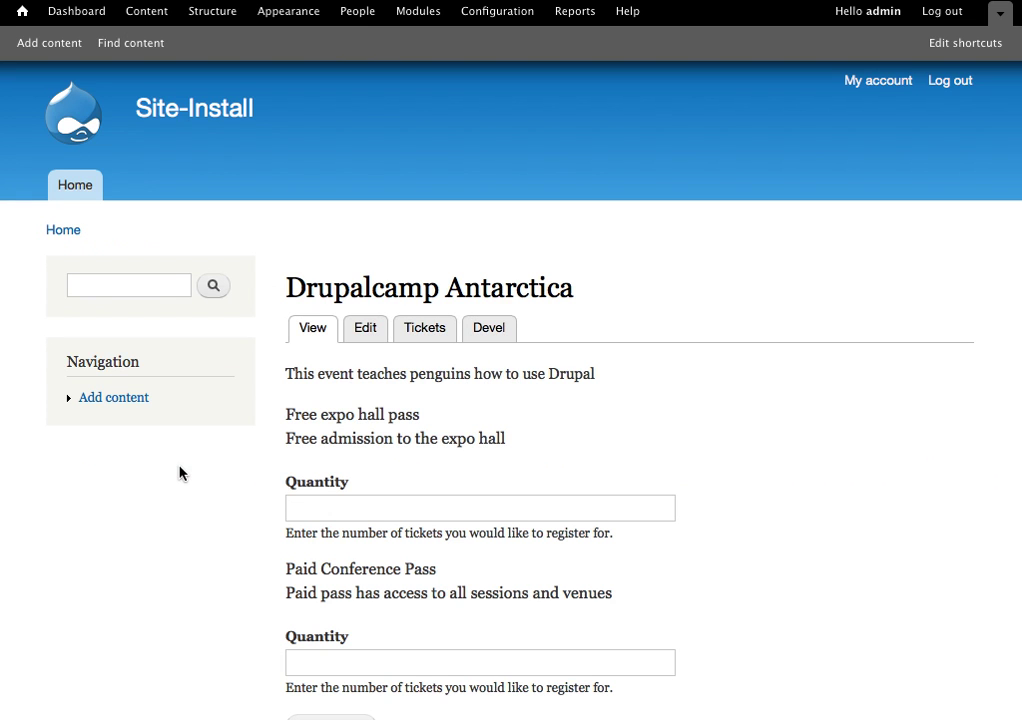
scroll(641, 424, "down", 5)
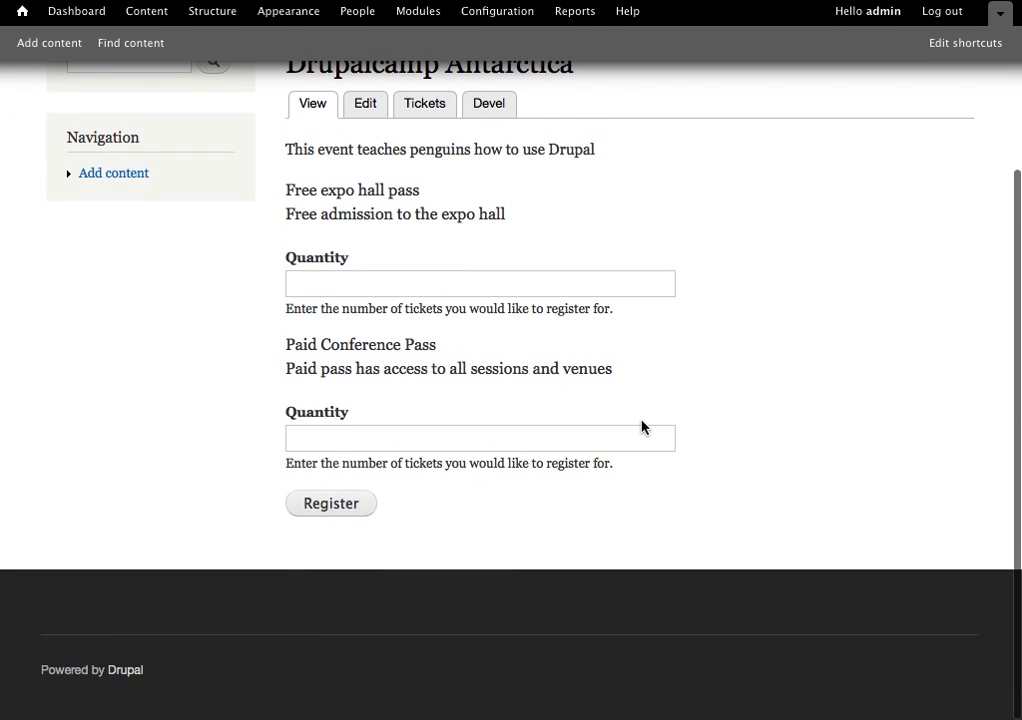
left_click(481, 355)
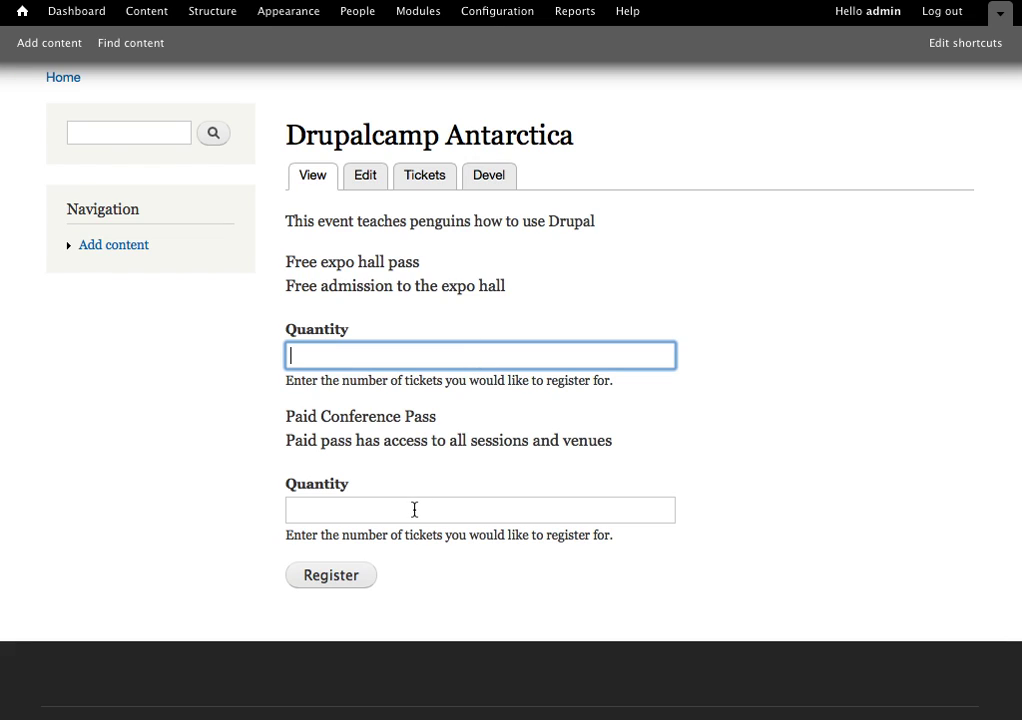
type("2")
key("Tab")
type("1")
left_click(248, 600)
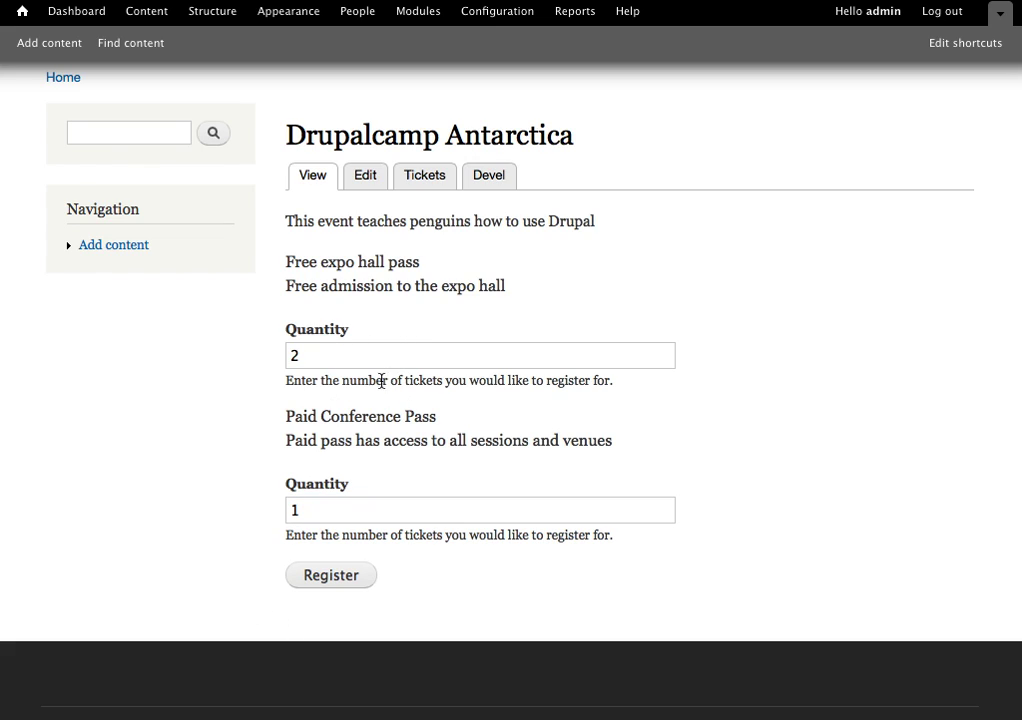
left_click(329, 576)
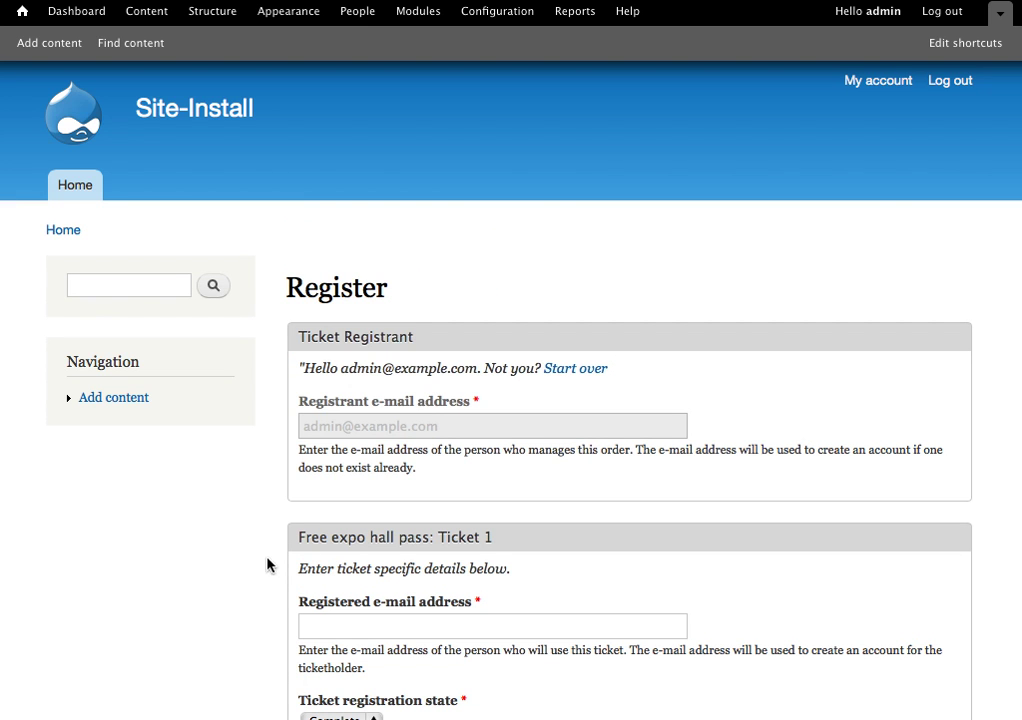
scroll(187, 560, "down", 3)
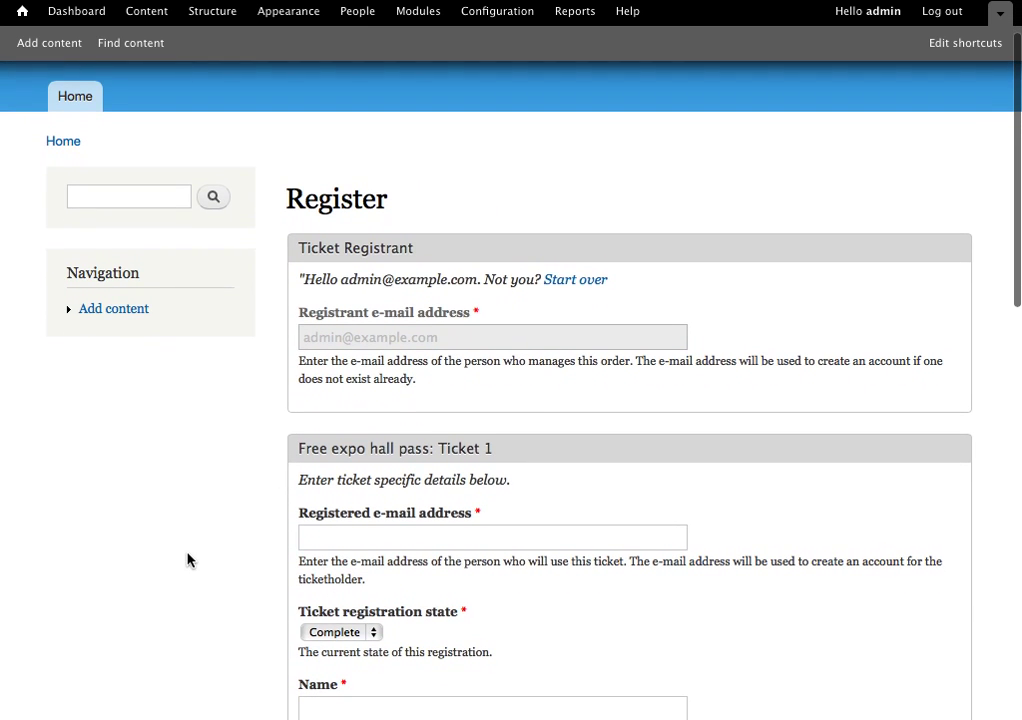
scroll(187, 560, "down", 5)
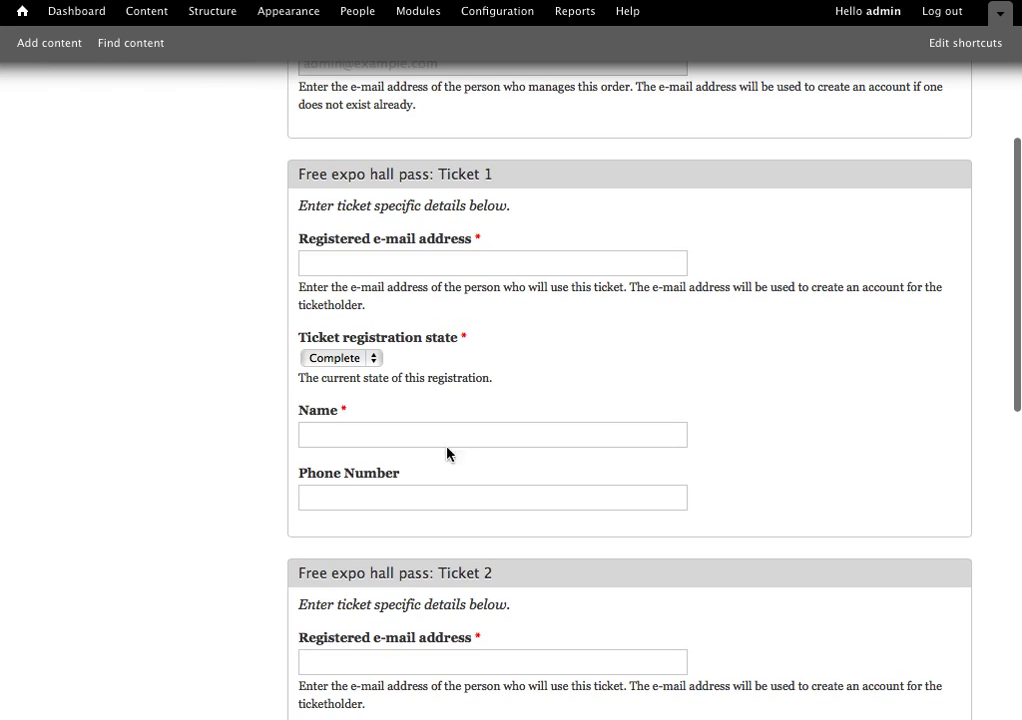
scroll(399, 655, "down", 4)
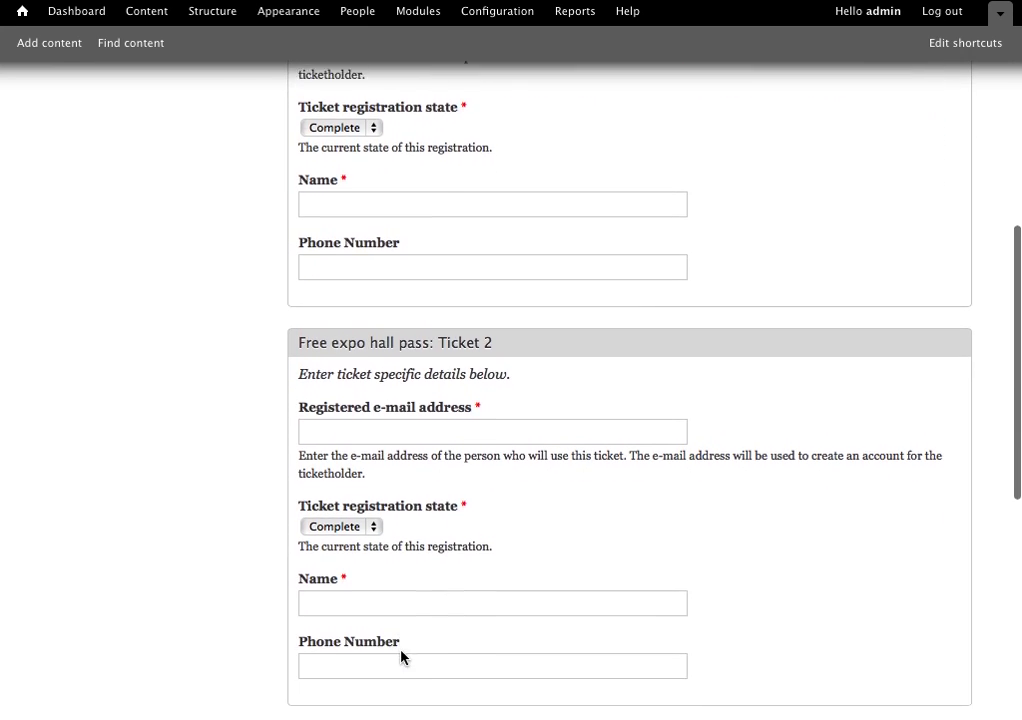
scroll(399, 655, "down", 6)
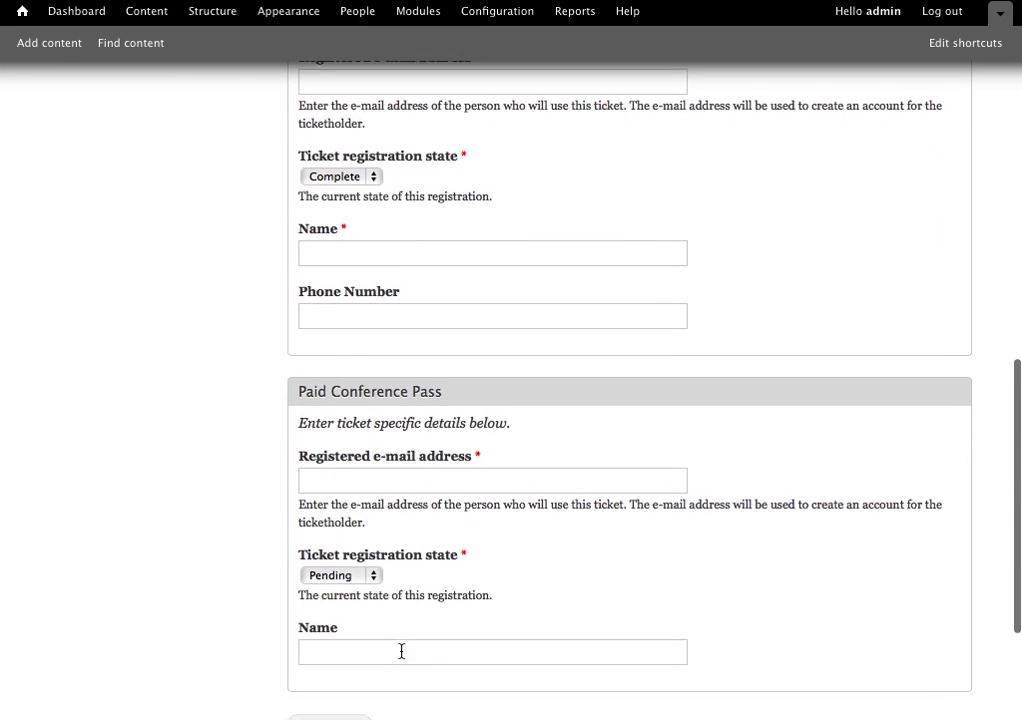
scroll(326, 655, "up", 12)
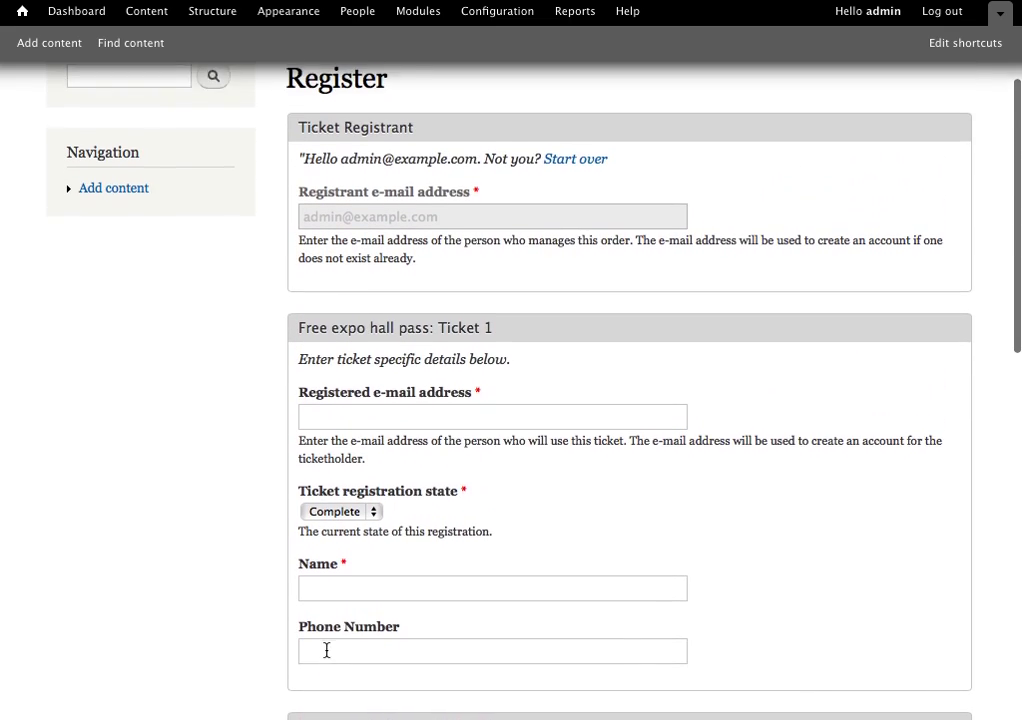
scroll(326, 650, "up", 2)
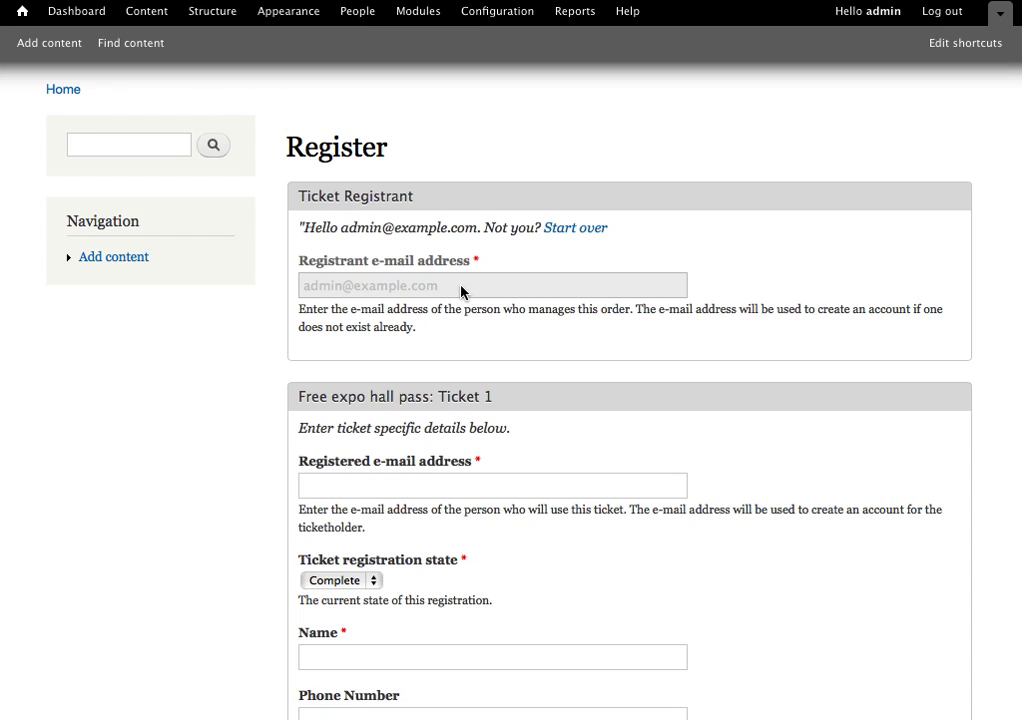
scroll(460, 290, "down", 3)
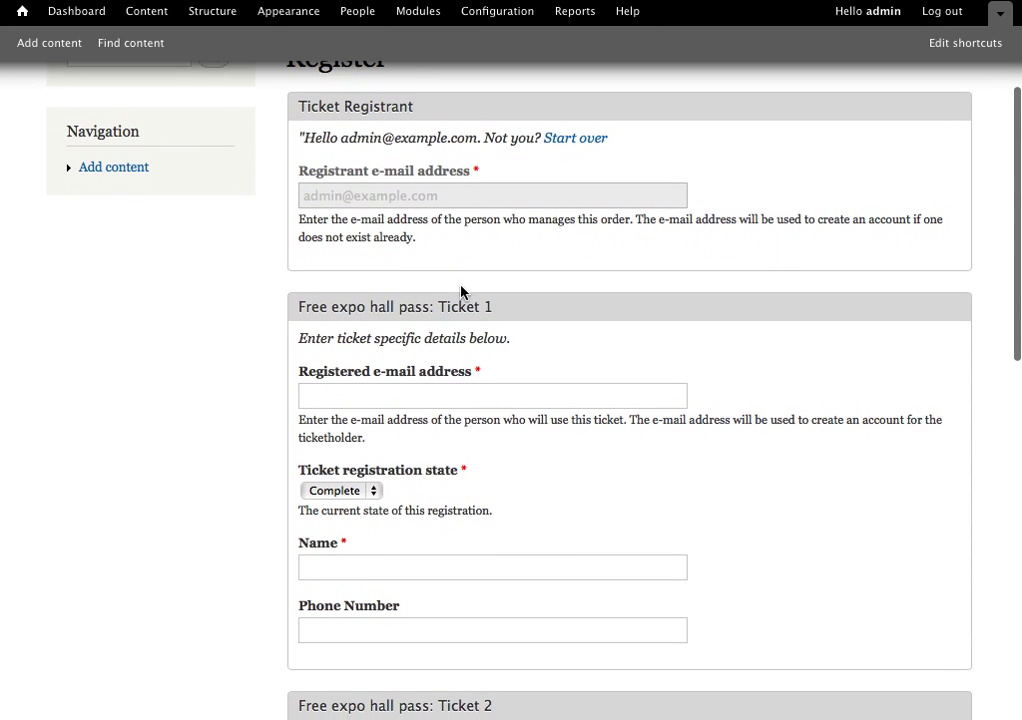
scroll(242, 440, "down", 3)
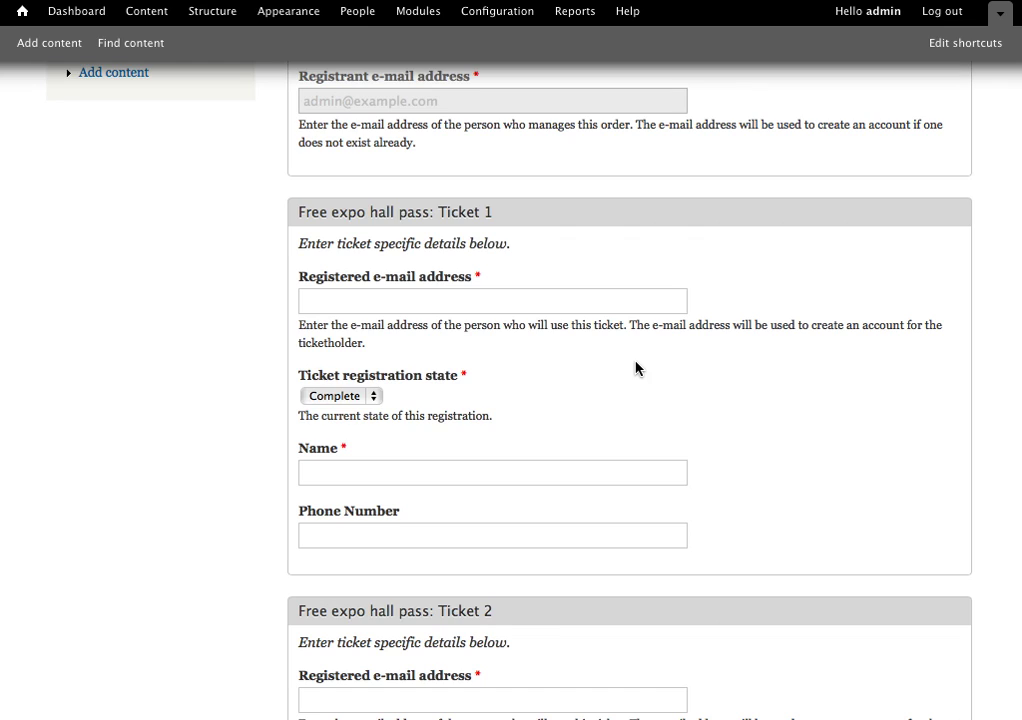
scroll(635, 369, "down", 2)
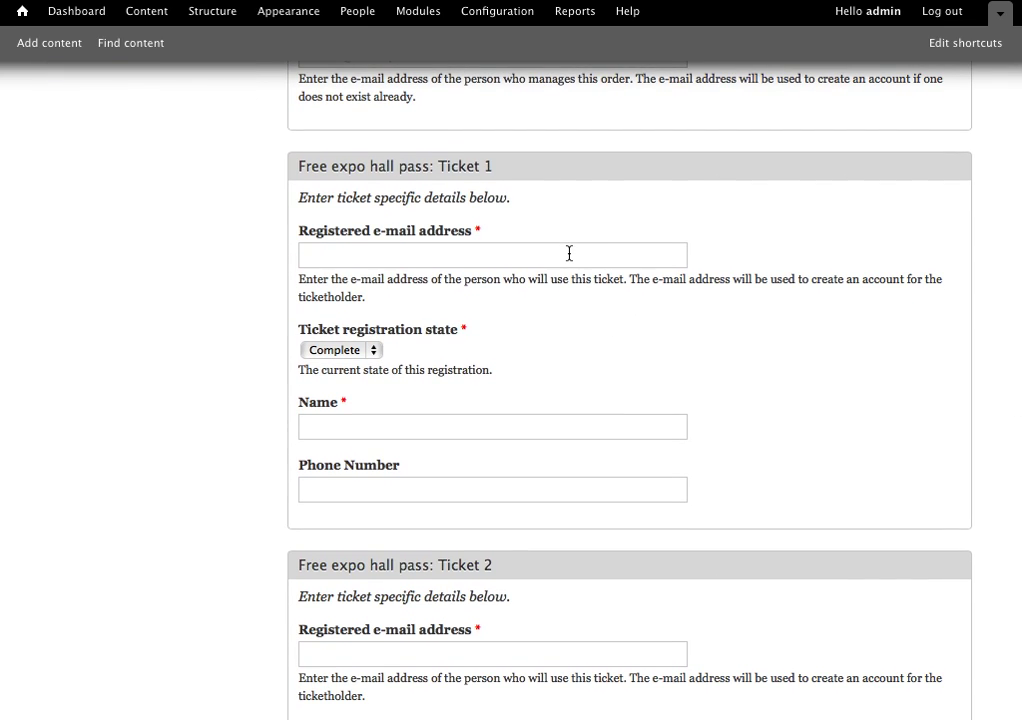
Enter Ticket 1's holder e-mail address, full name and phone number, fixing a typo in the name.
left_click(569, 254)
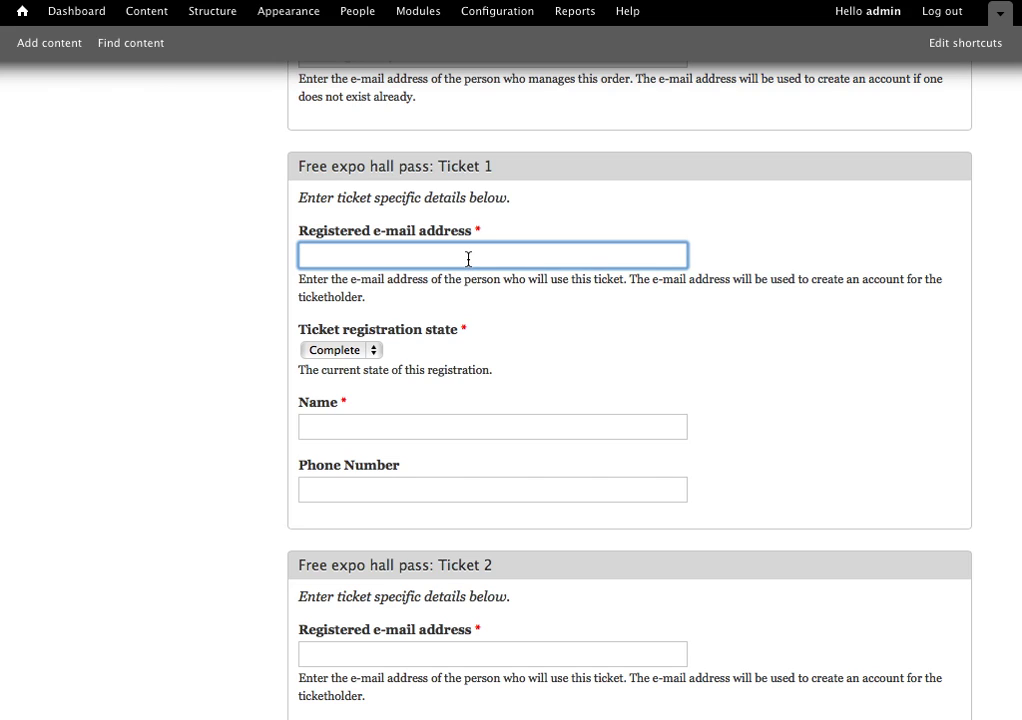
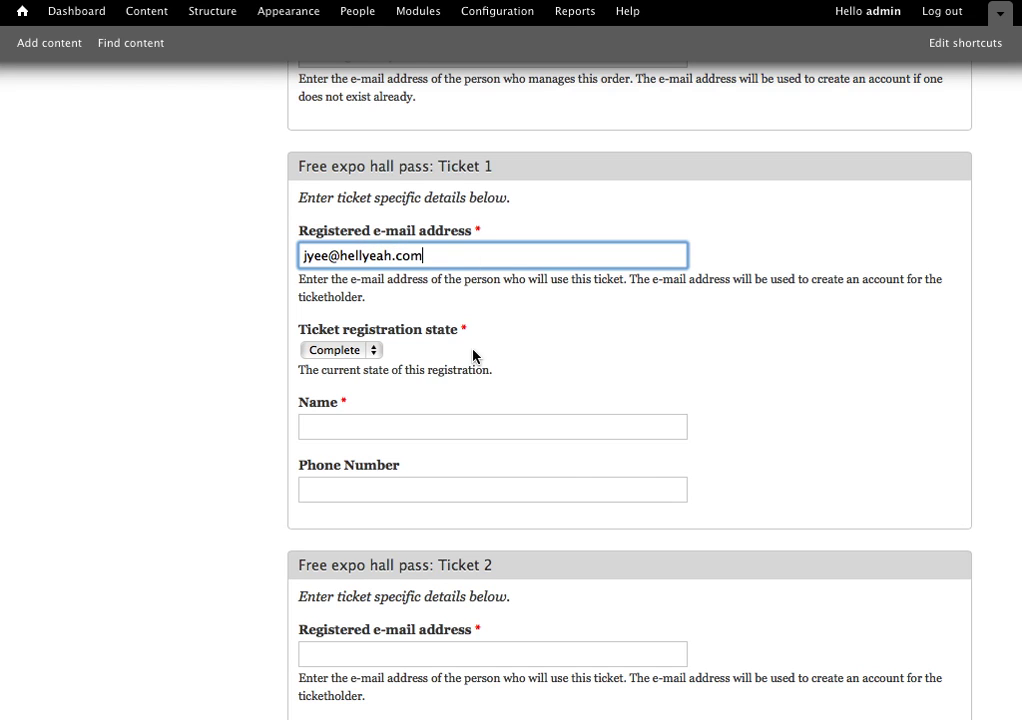
scroll(437, 353, "down", 2)
scroll(437, 353, "down", 1)
type("2")
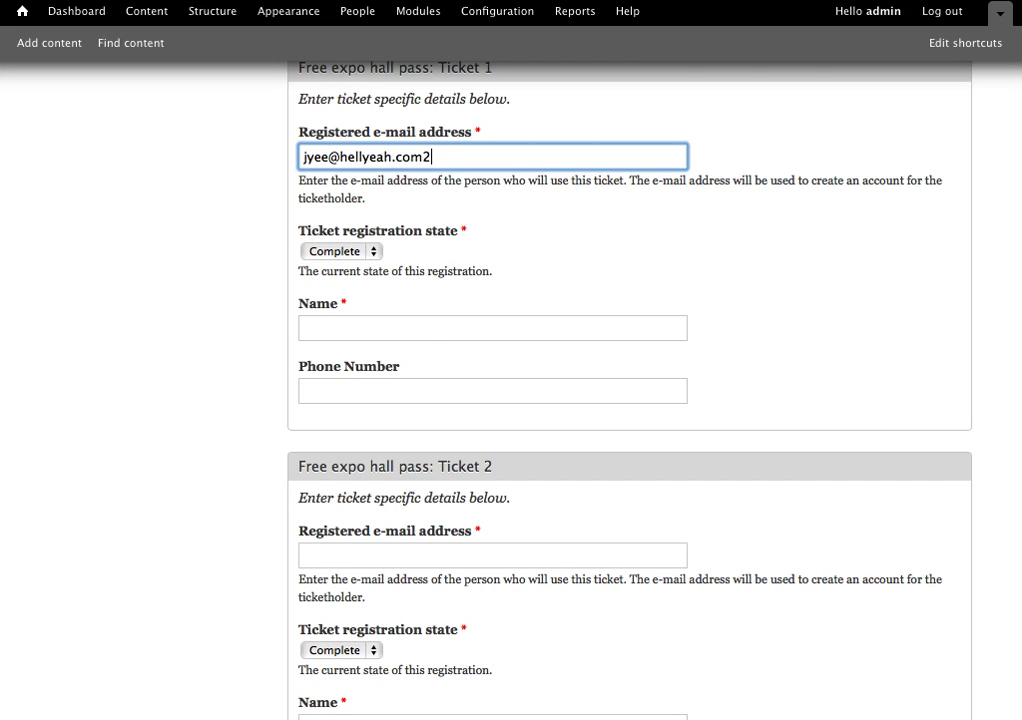
left_click(447, 327)
key("Tab")
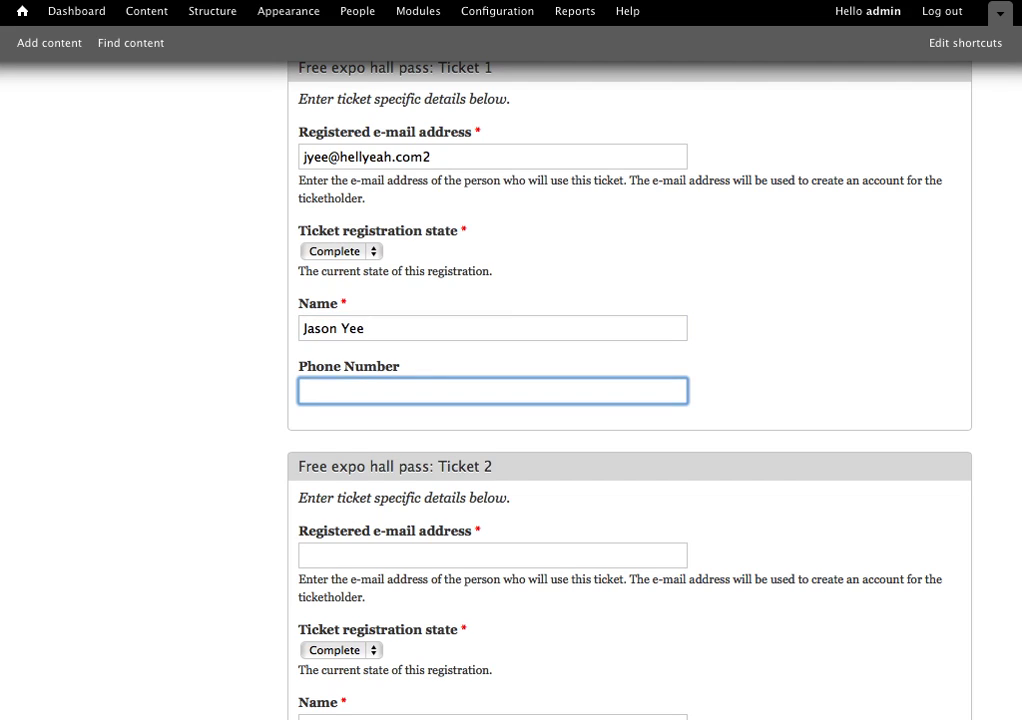
scroll(511, 400, "down", 3)
Fill in the second Free expo hall ticket's holder e-mail address, name and phone number.
type("2")
scroll(511, 400, "down", 3)
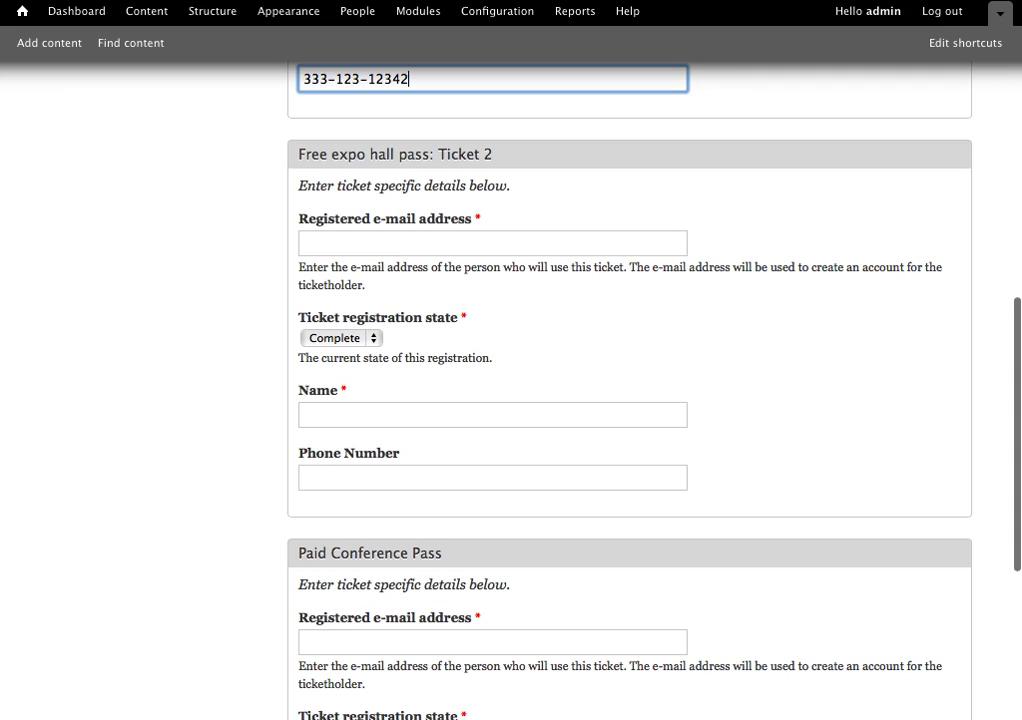
key("Tab")
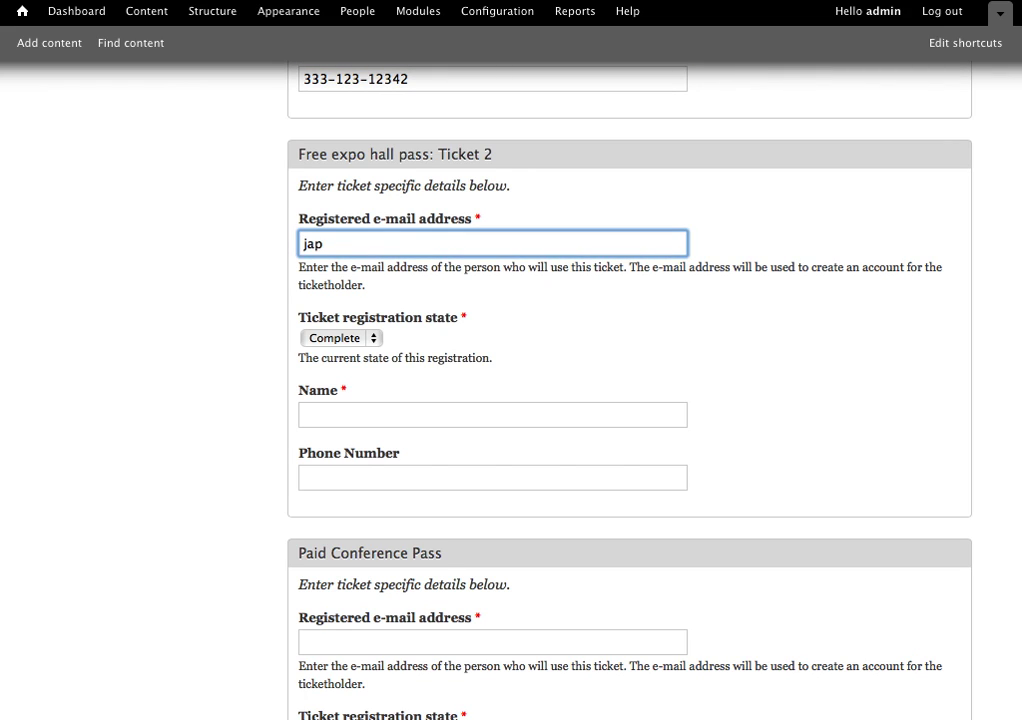
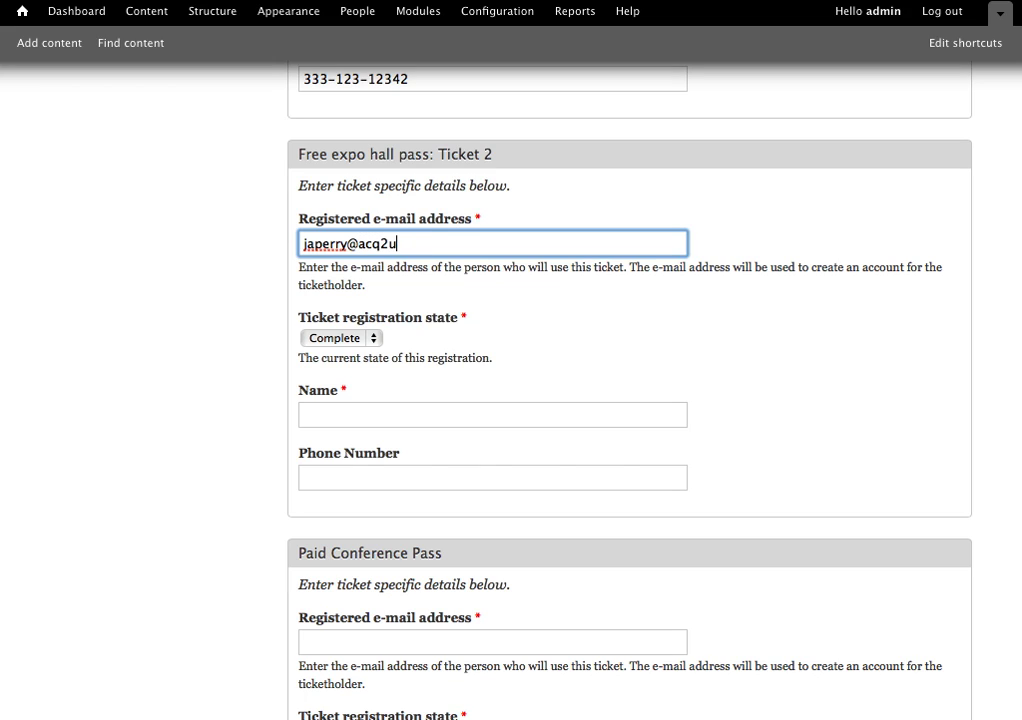
scroll(338, 381, "down", 2)
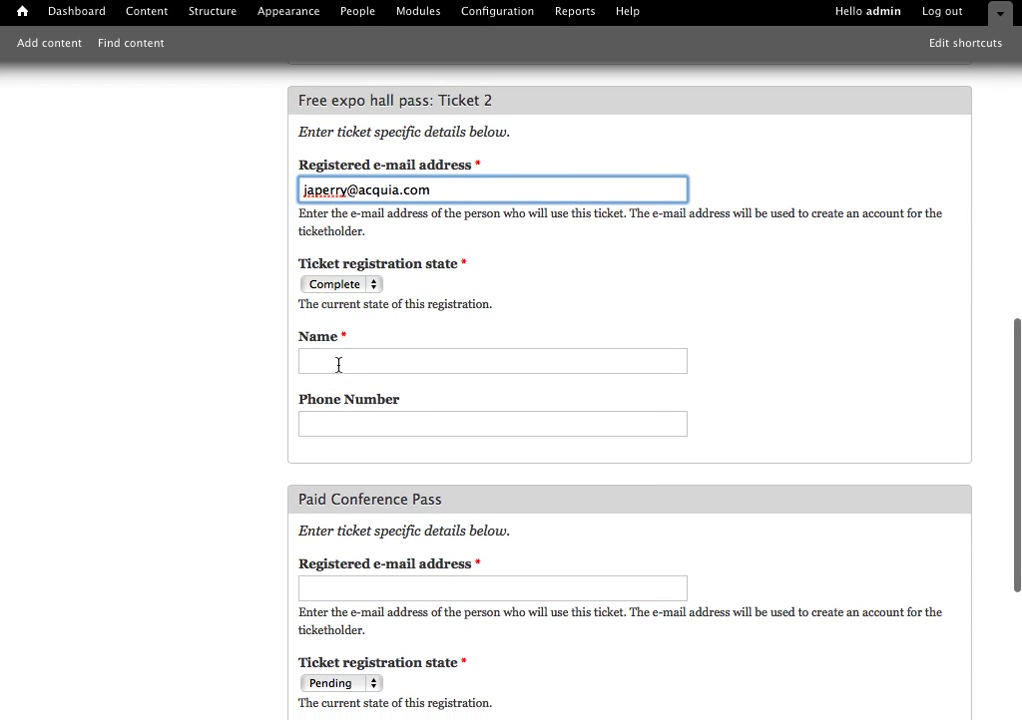
left_click(338, 364)
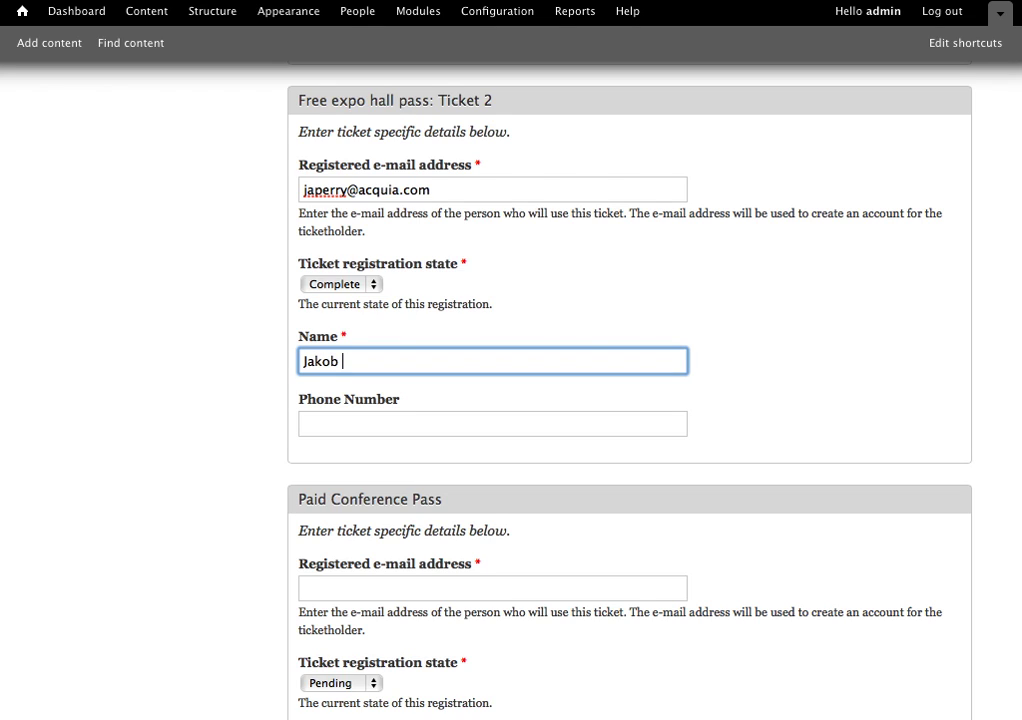
scroll(375, 387, "down", 3)
left_click(377, 354)
type("555-")
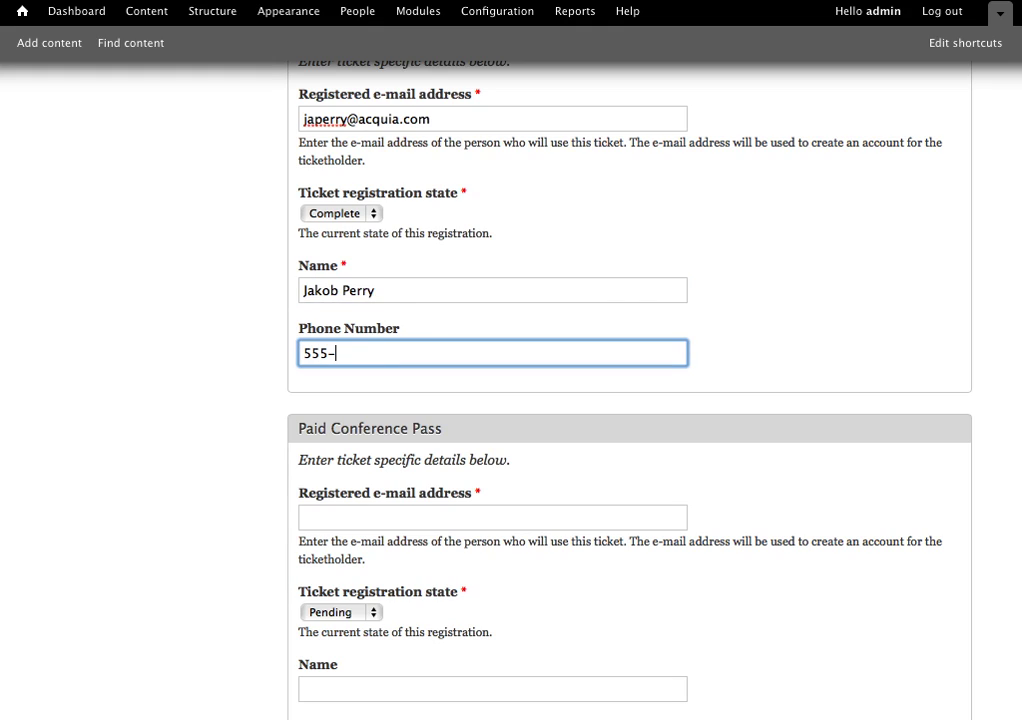
type("456-4567")
scroll(500, 400, "down", 6)
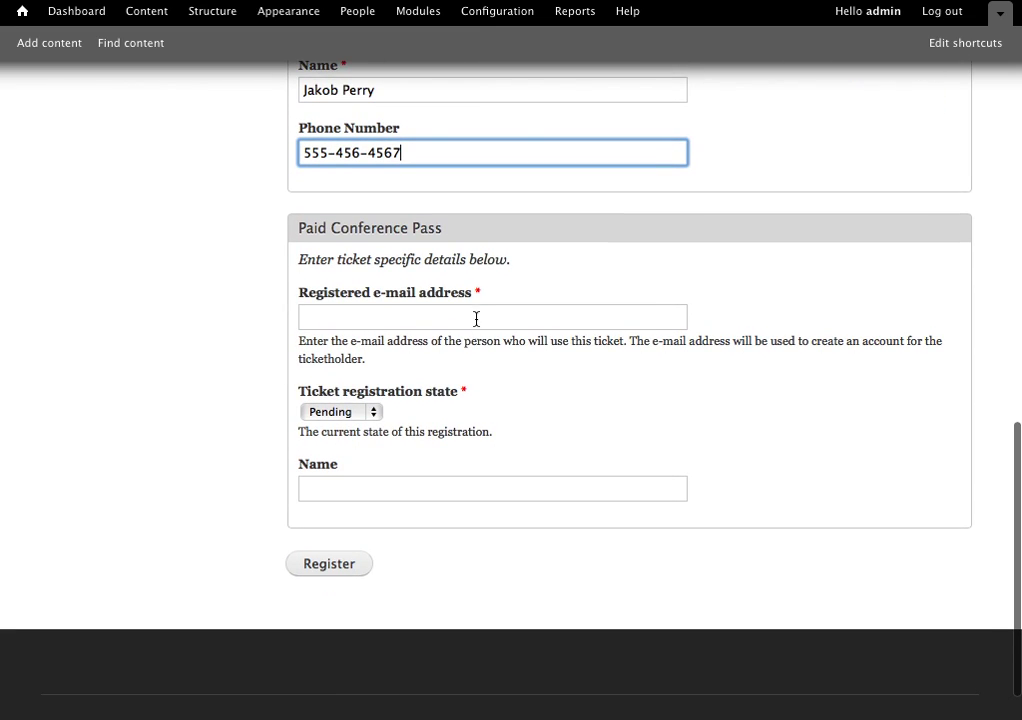
Enter the Paid Conference Pass holder's e-mail address and name, correcting the typos.
left_click(478, 316)
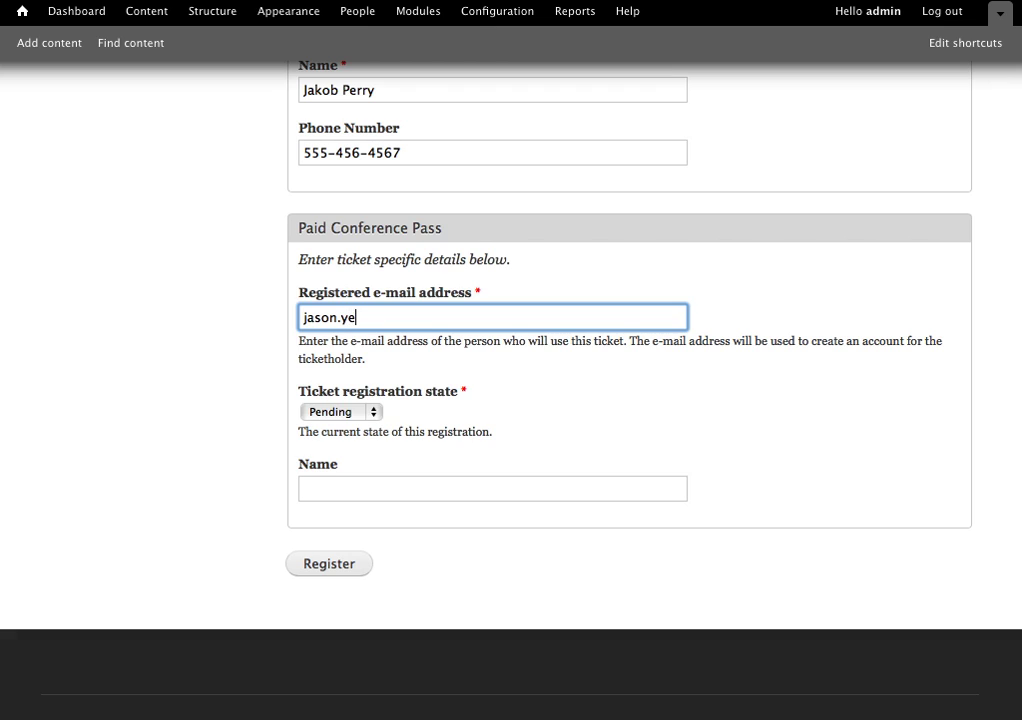
key("BackSpace")
key("BackSpace")
key("BackSpace")
key("BackSpace")
key("Tab")
left_click(401, 490)
key("BackSpace")
key("BackSpace")
key("BackSpace")
key("BackSpace")
key("BackSpace")
key("BackSpace")
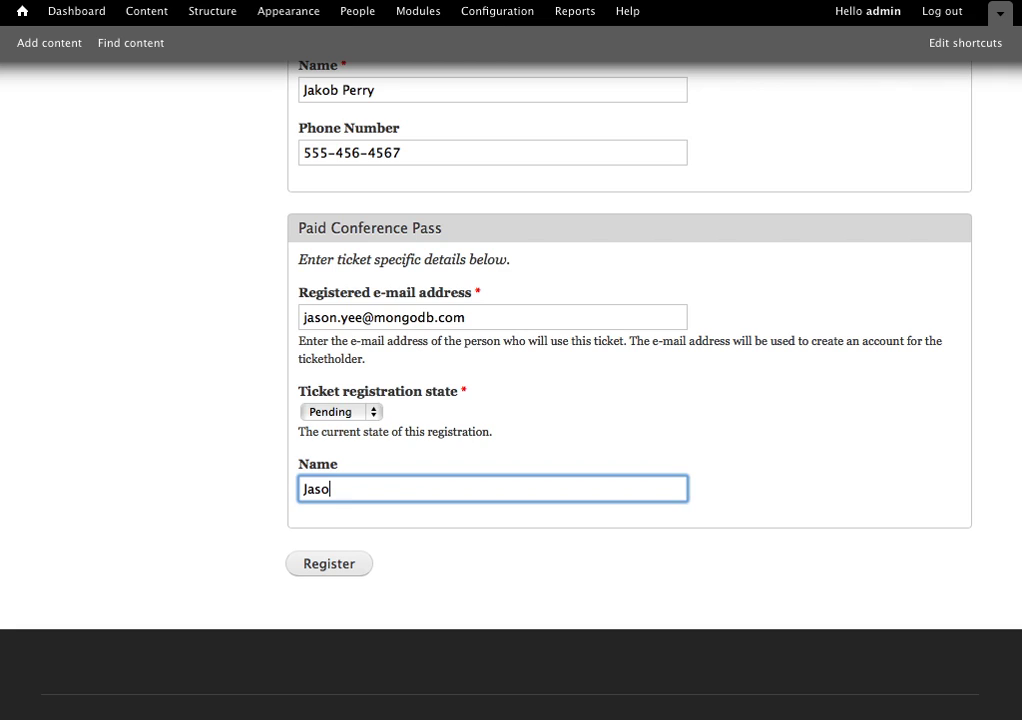
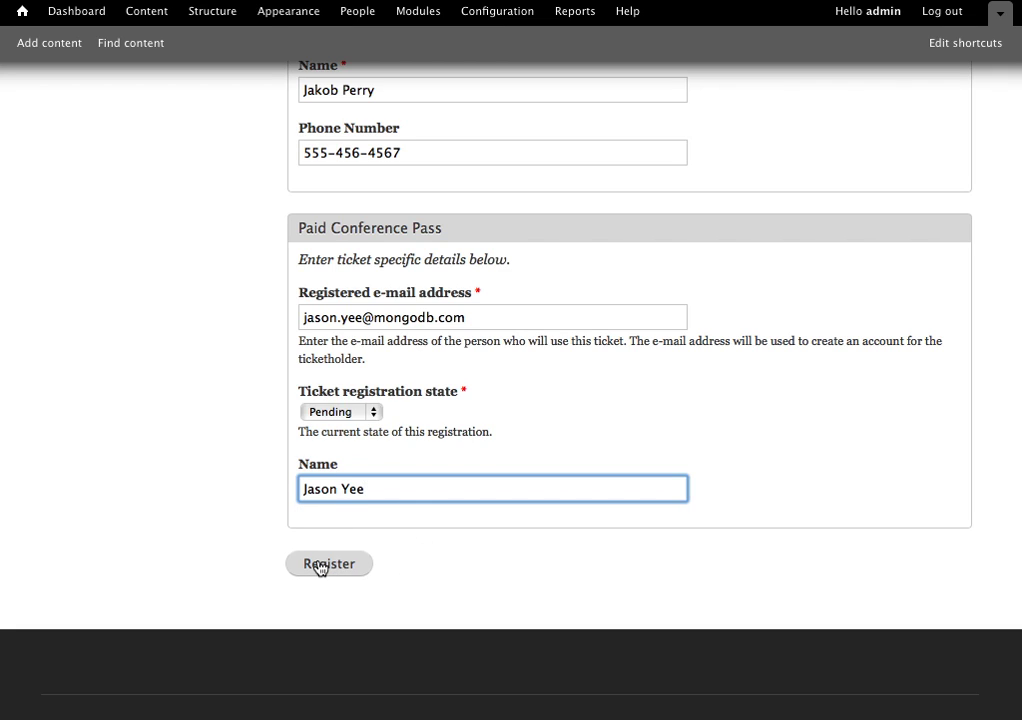
Submit all three registrations and view the Tickets overview showing 2 free and 1 paid pass.
left_click(320, 567)
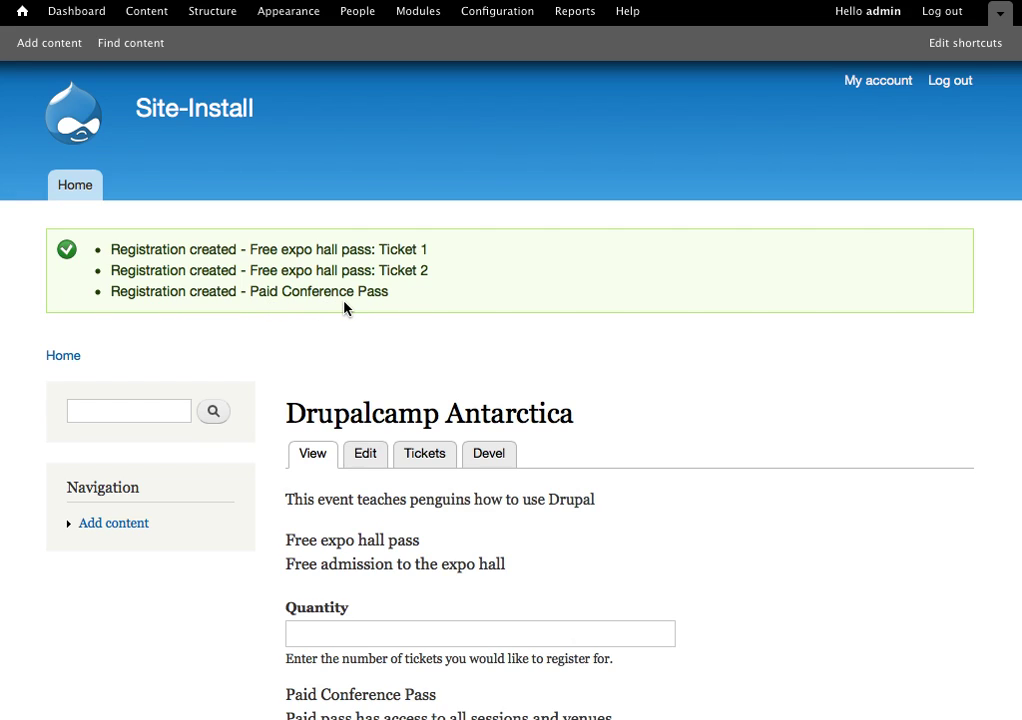
left_click(425, 455)
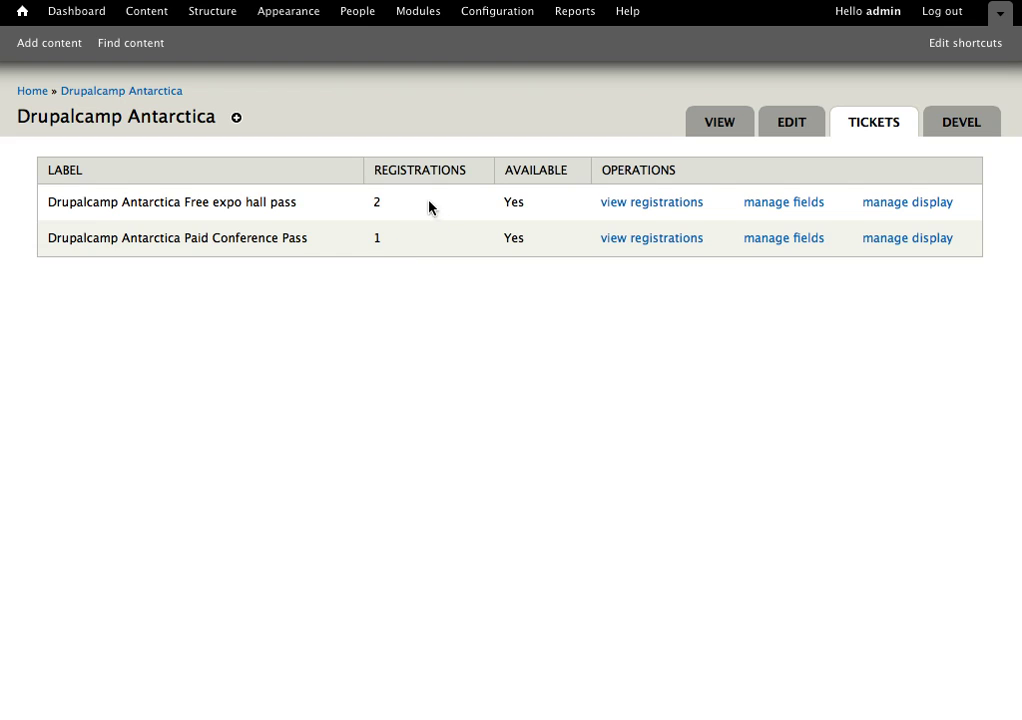
List the Free expo hall pass registrations and view the first registration's details.
left_click(672, 207)
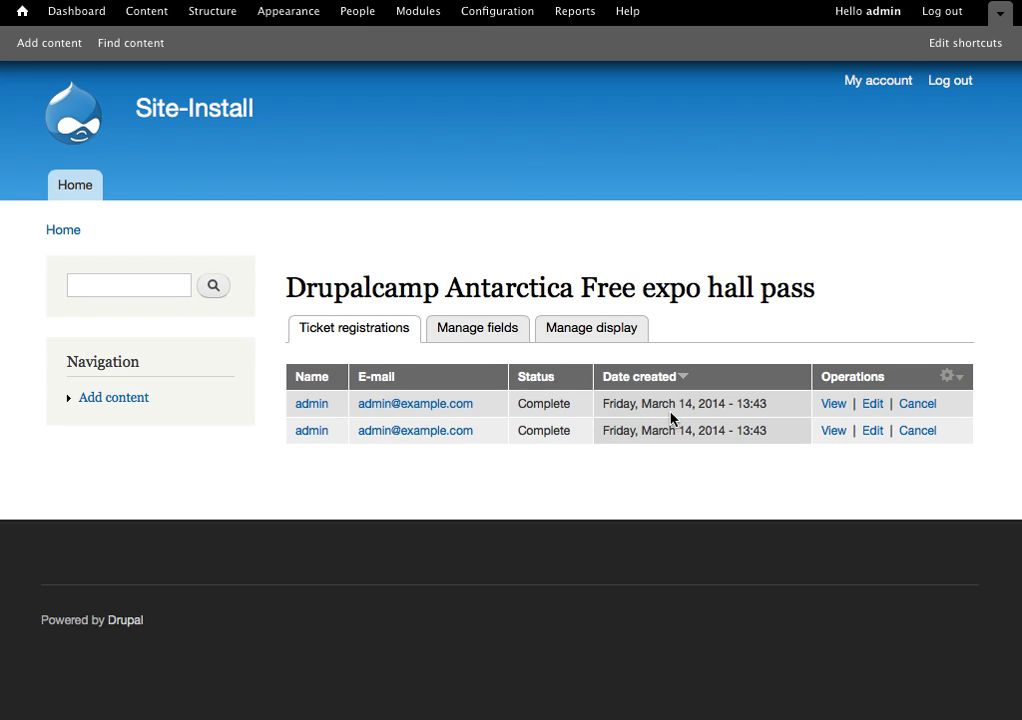
left_click(836, 406)
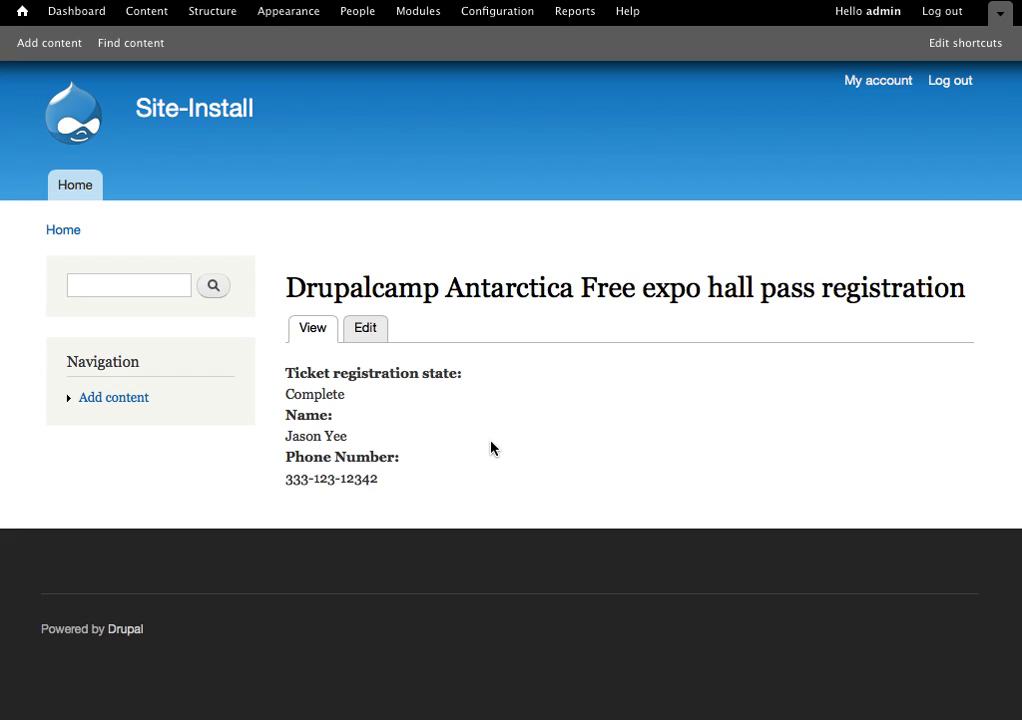
scroll(492, 418, "left", 5)
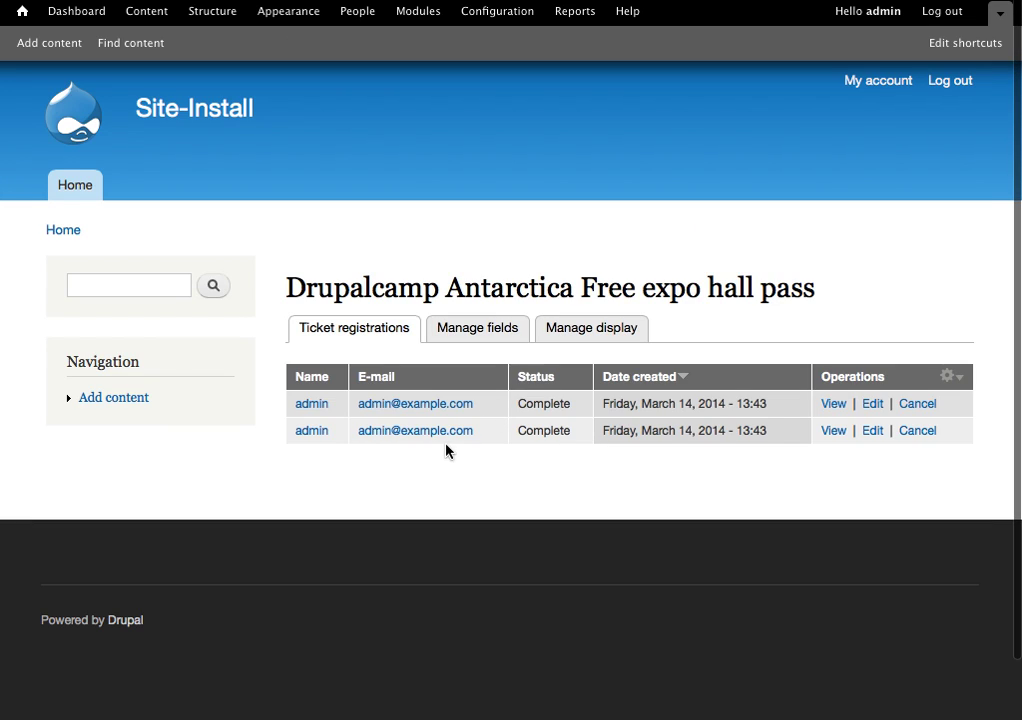